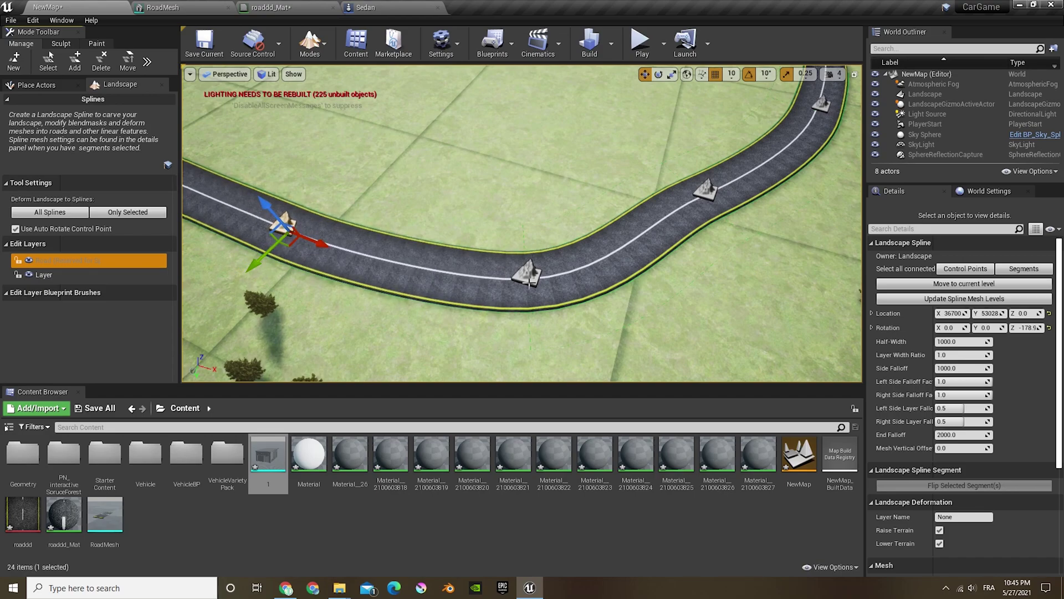
Move the road spline control point on the bend to about X 50081, Y 47716 and rotate it to about 120°.
left_click_drag(542, 289, 551, 303)
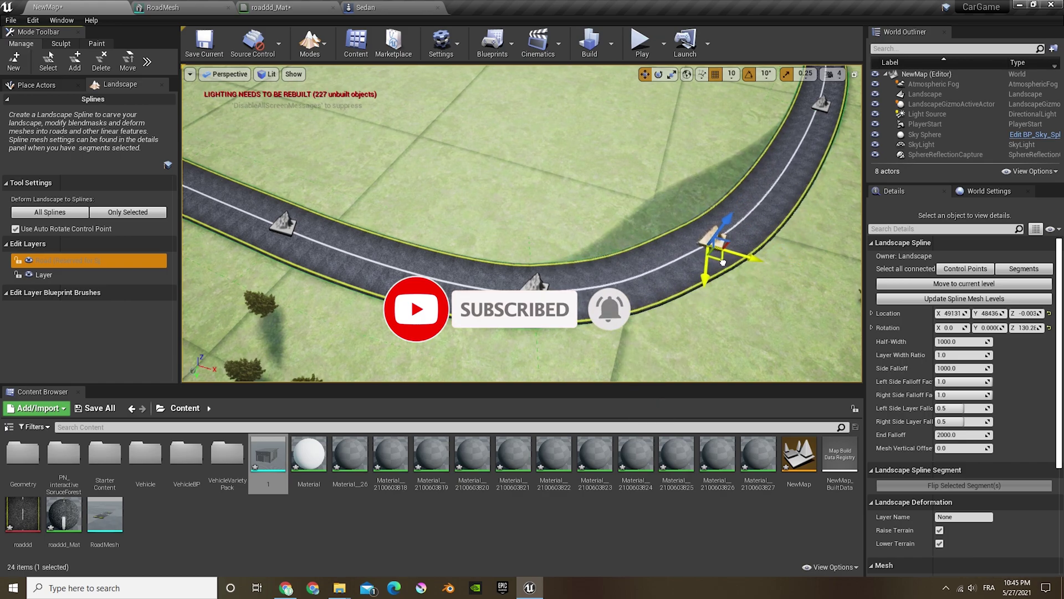
key("e")
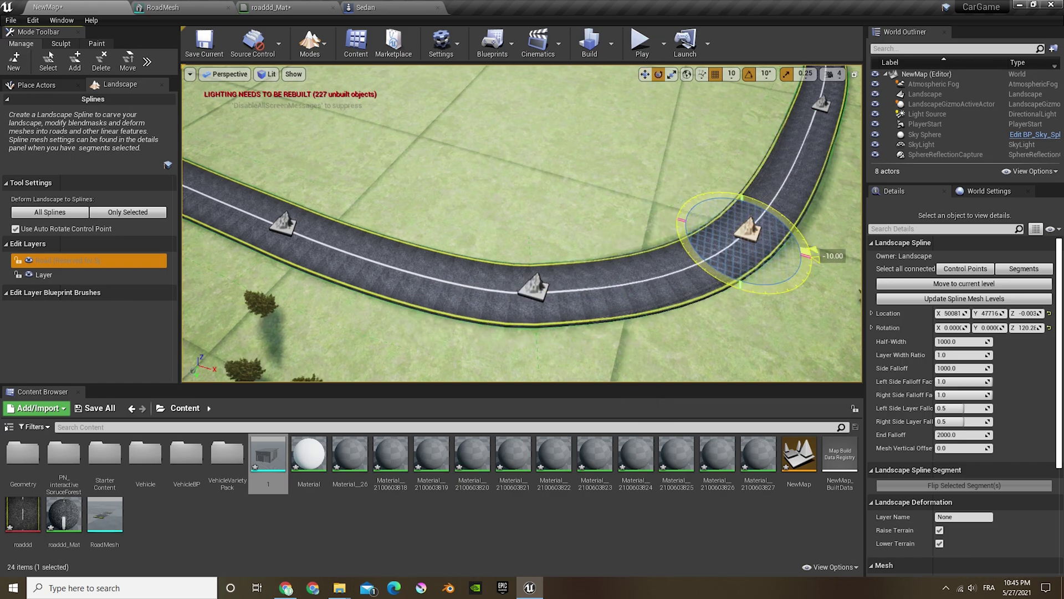
Try raising the bend's control point to about Z 590 and lowering it to about Z 190, and undo the height changes.
right_click_drag(771, 247, 815, 244)
right_click_drag(682, 246, 641, 259)
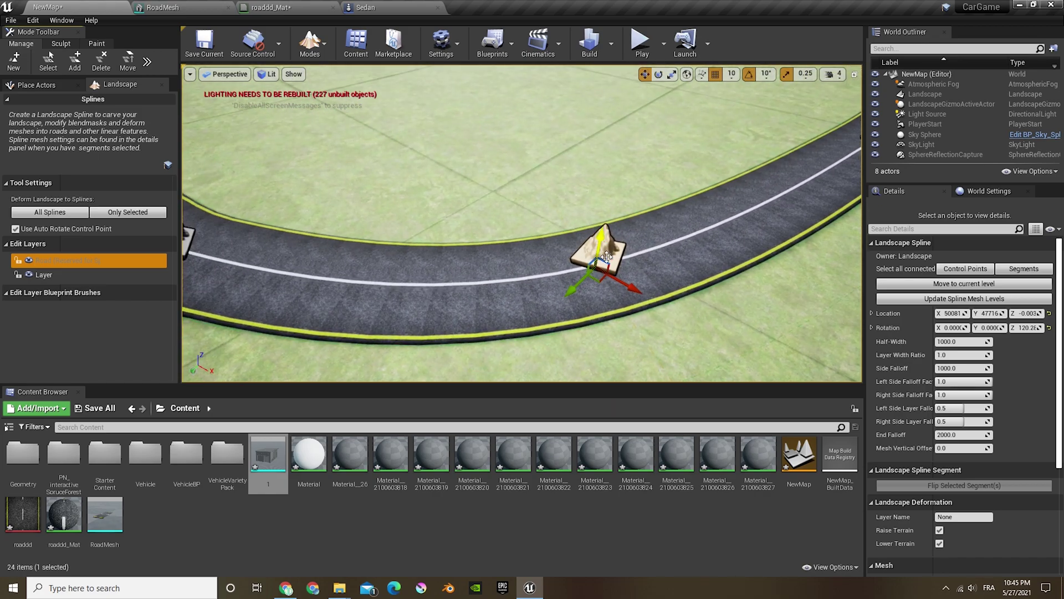
left_click_drag(607, 256, 610, 223)
right_click_drag(682, 287, 743, 266)
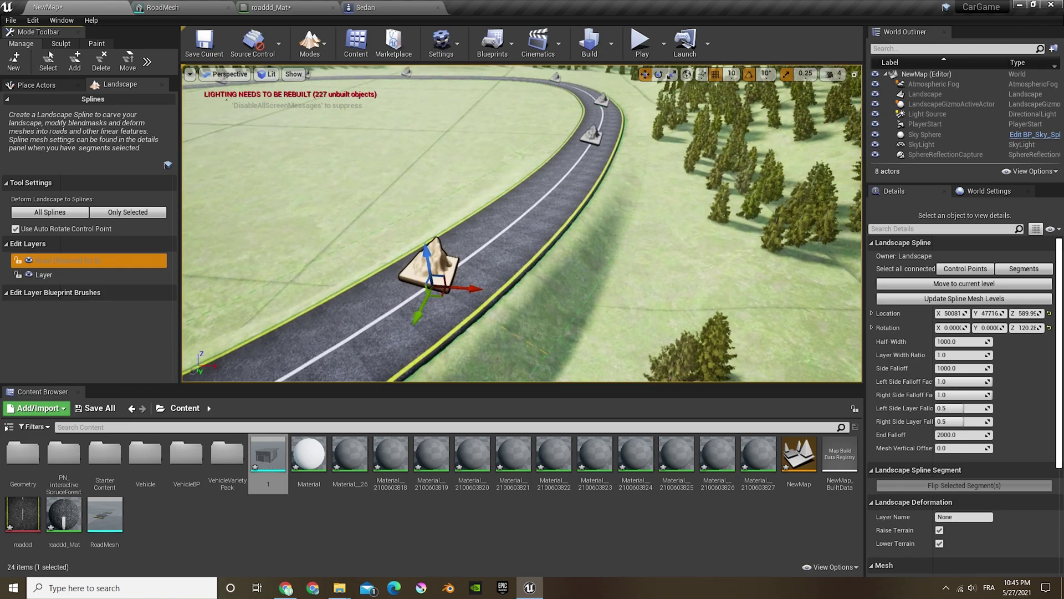
right_click_drag(615, 283, 557, 257)
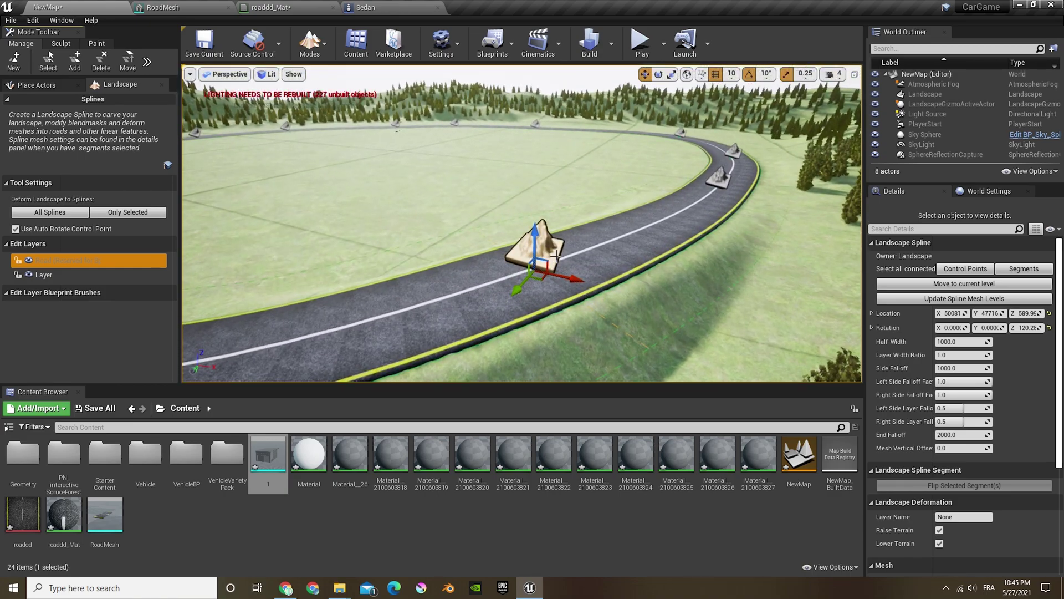
left_click_drag(542, 254, 538, 275)
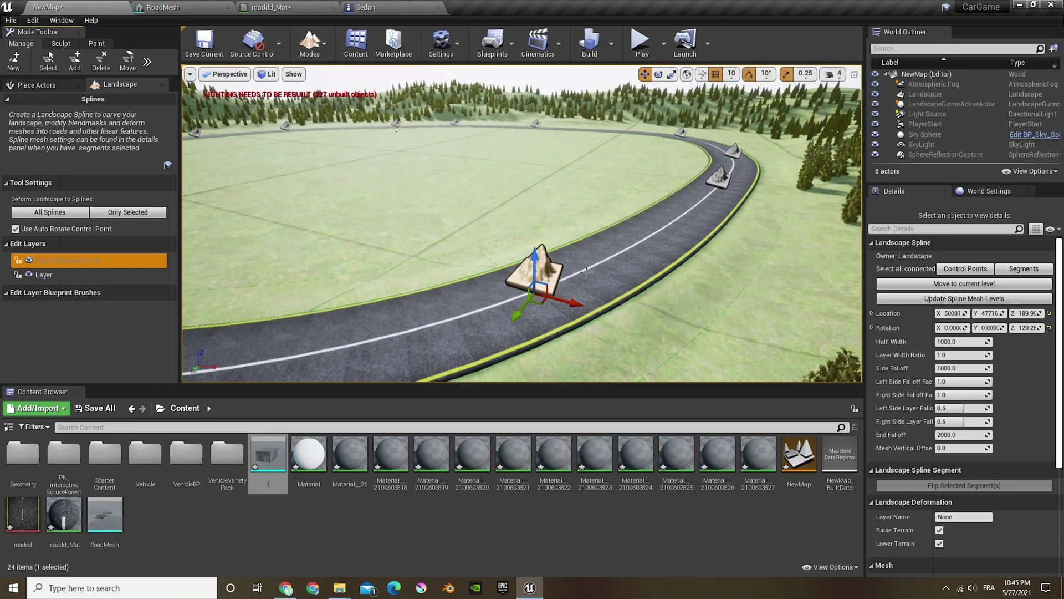
key("ctrl+z")
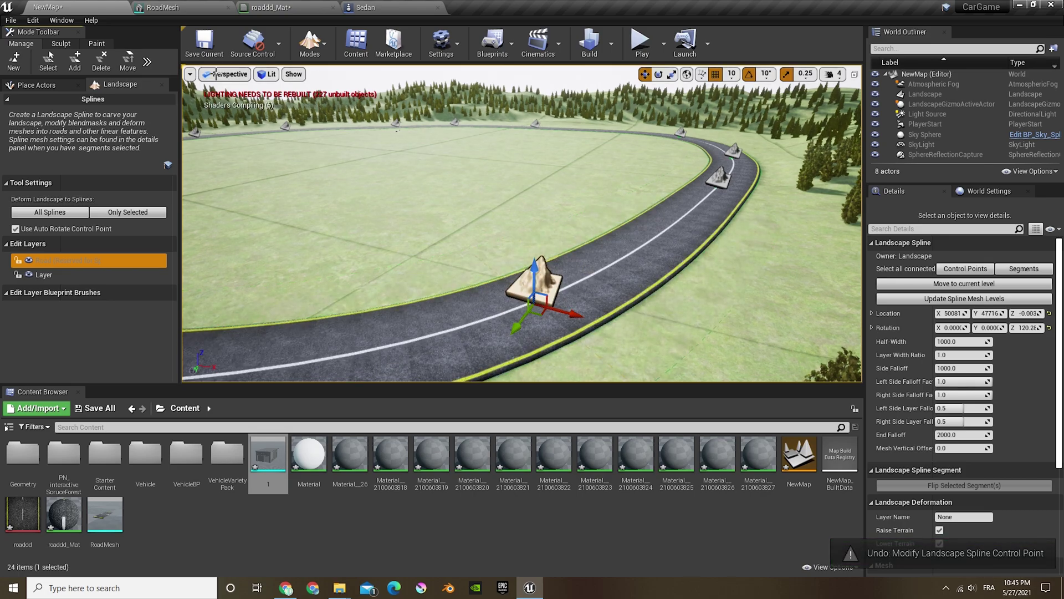
Save the level and extend a second road from the bend's control point across the loop's interior, joining it to the loop's far side.
left_click(204, 51)
right_click_drag(558, 185, 617, 309)
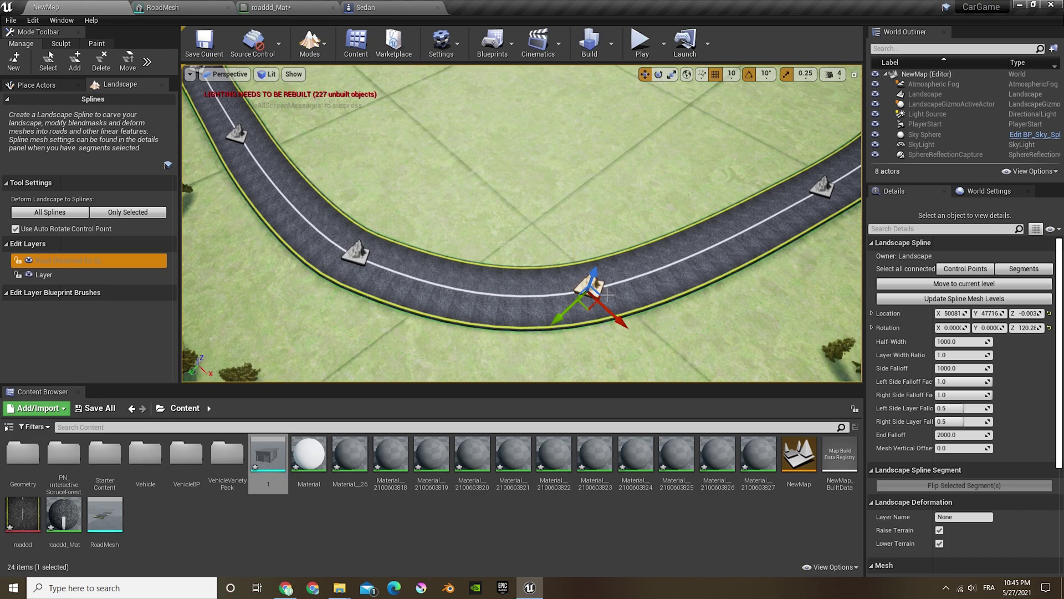
left_click(512, 205, "ctrl")
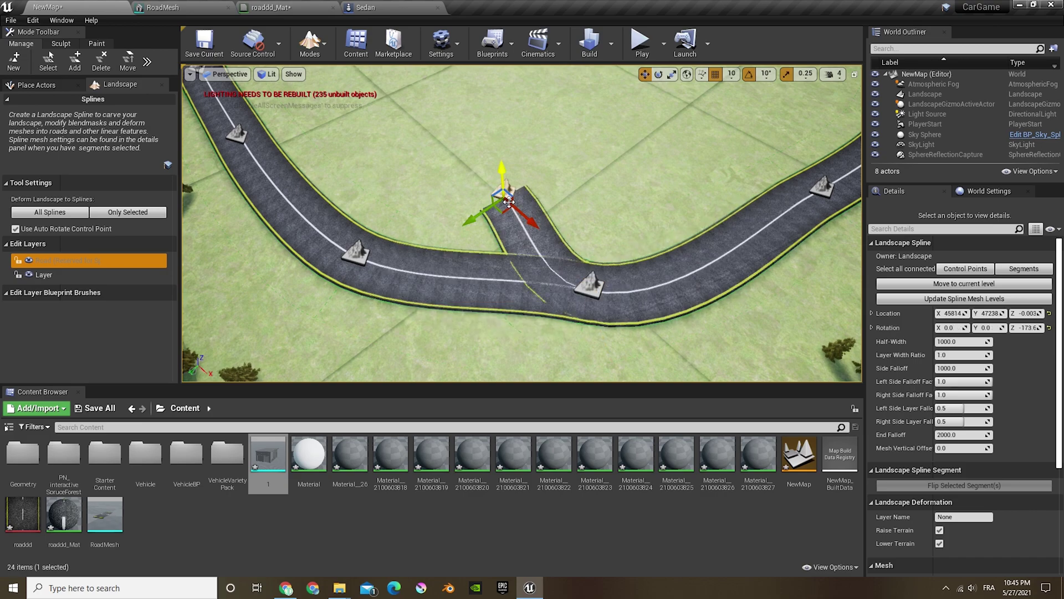
right_click_drag(553, 222, 485, 221)
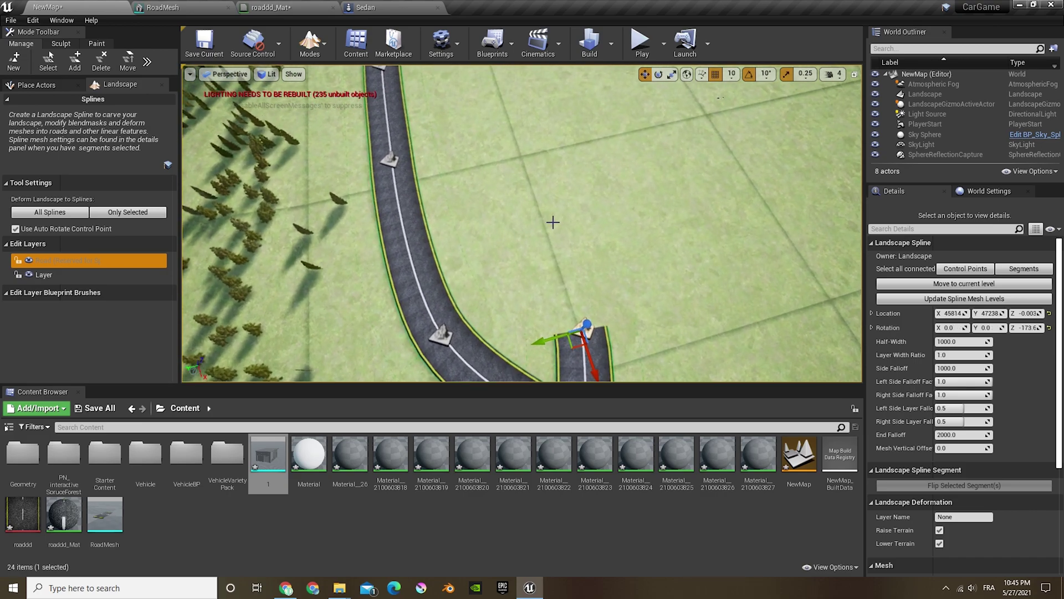
right_click_drag(551, 173, 513, 114)
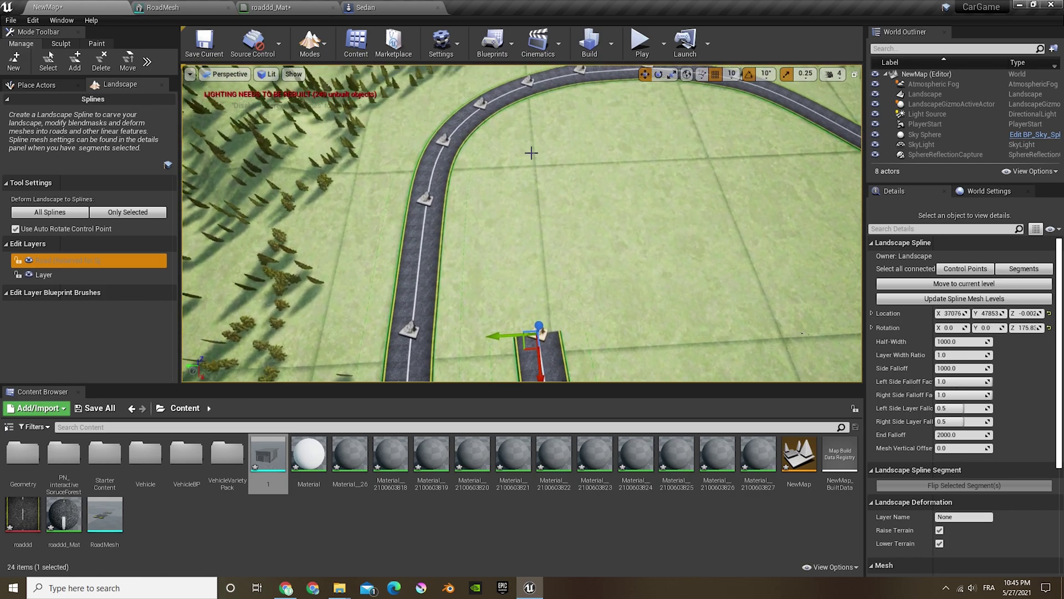
left_click(535, 92, "ctrl")
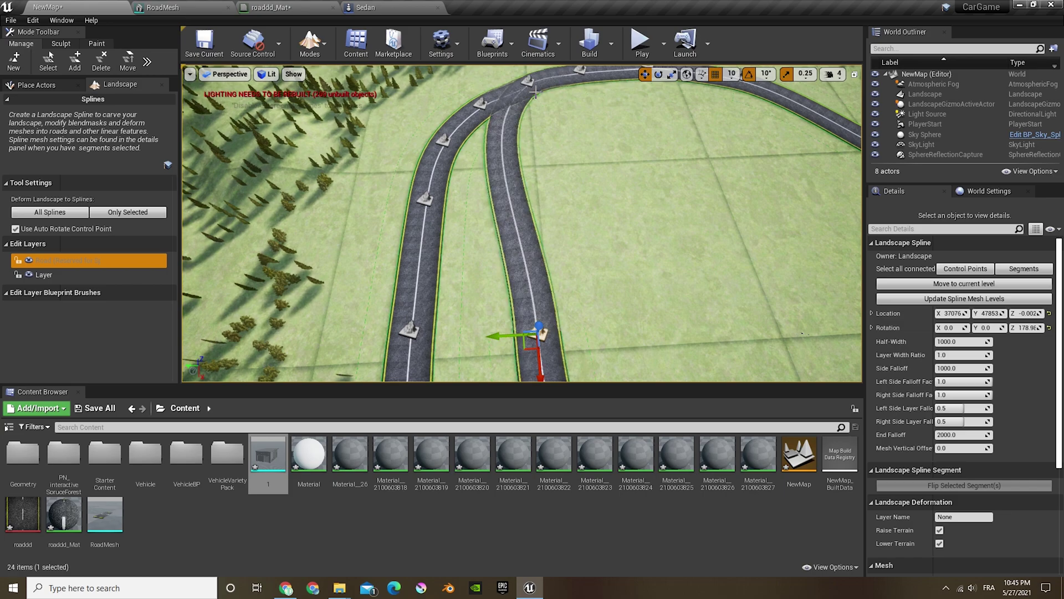
Delete the two branch control points nearest the bend's junction, joining their attached segments each time.
right_click_drag(604, 161, 458, 145)
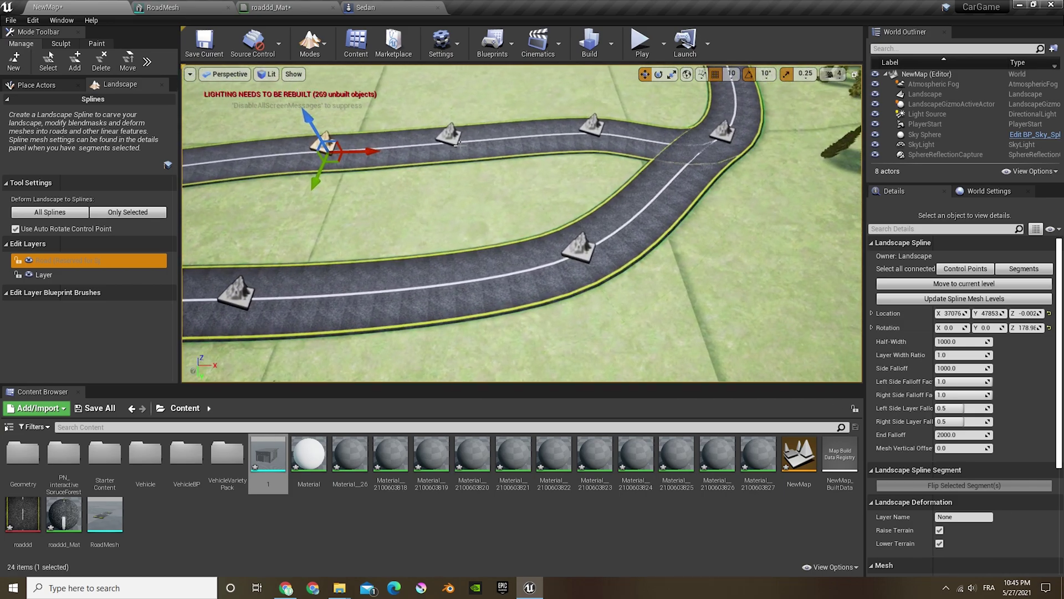
key("Delete")
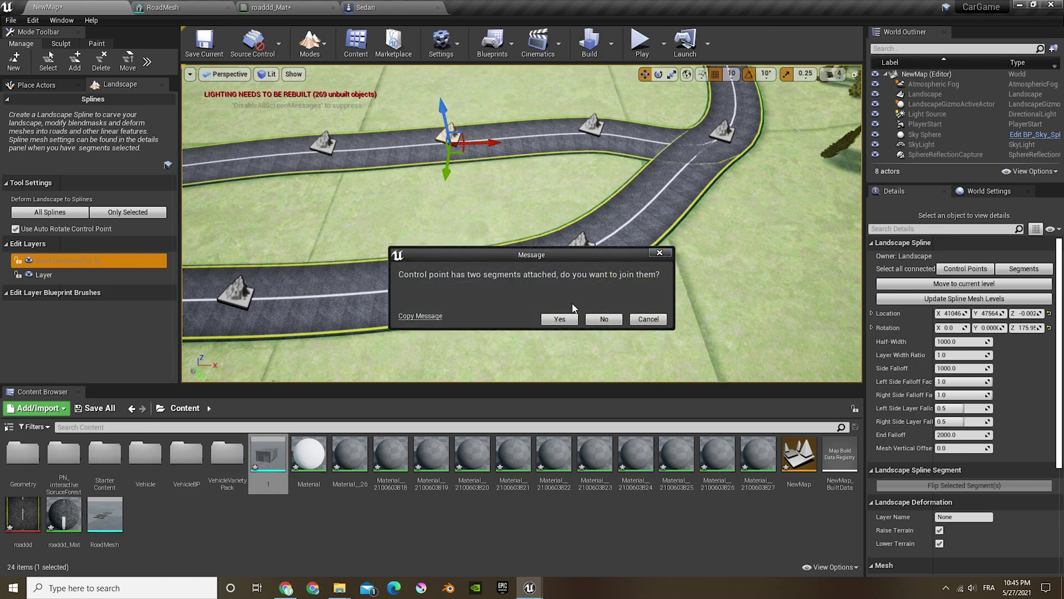
left_click(560, 320)
left_click(593, 127)
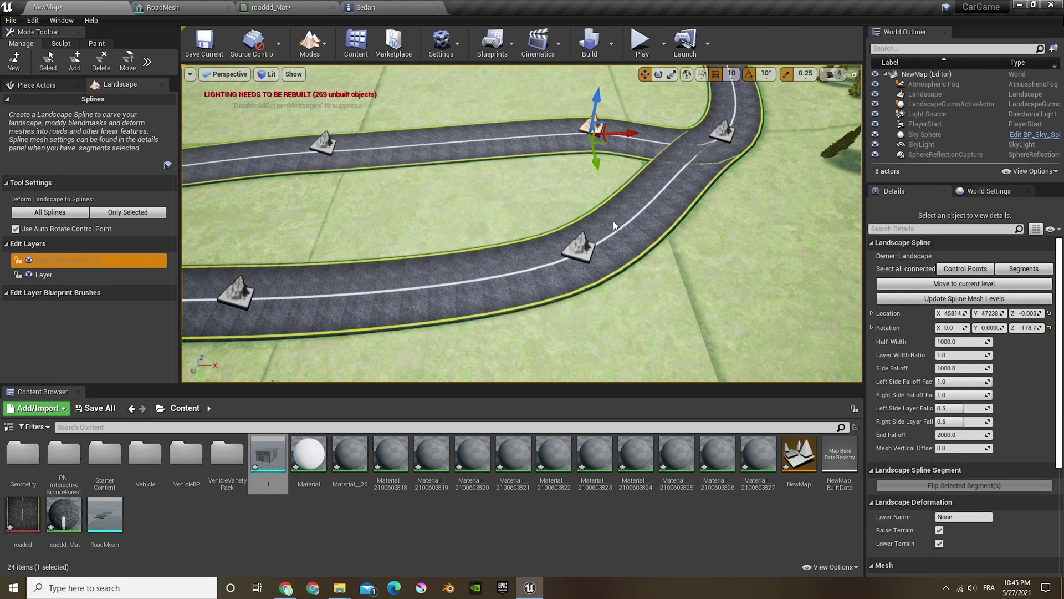
left_click(566, 321)
Shift the branch's middle control point toward the outer road and move the bend's junction control point to about X 50181, Y 47756.
right_click_drag(537, 231, 299, 211)
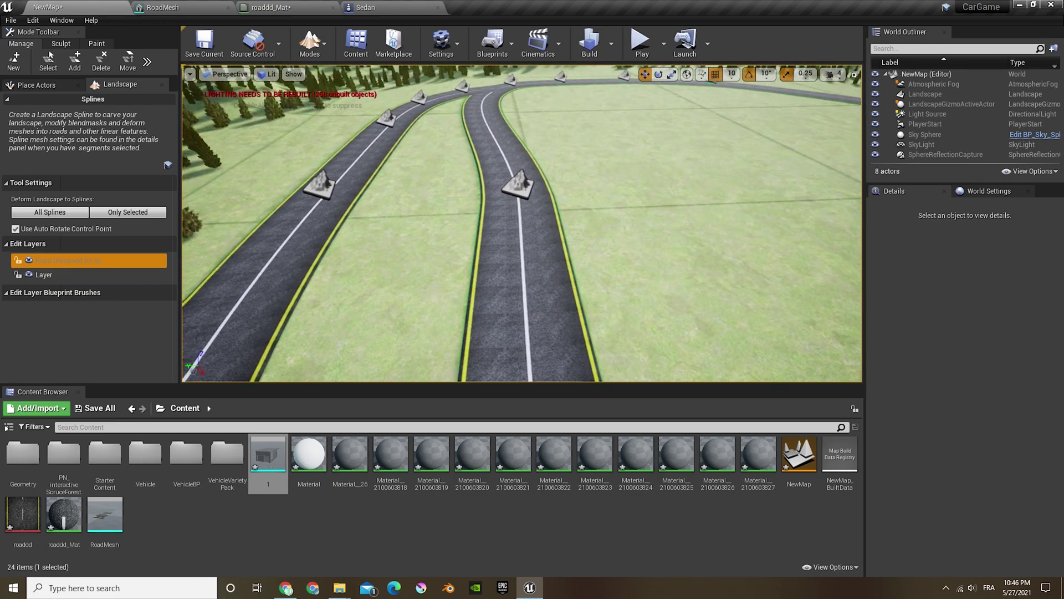
left_click(529, 209)
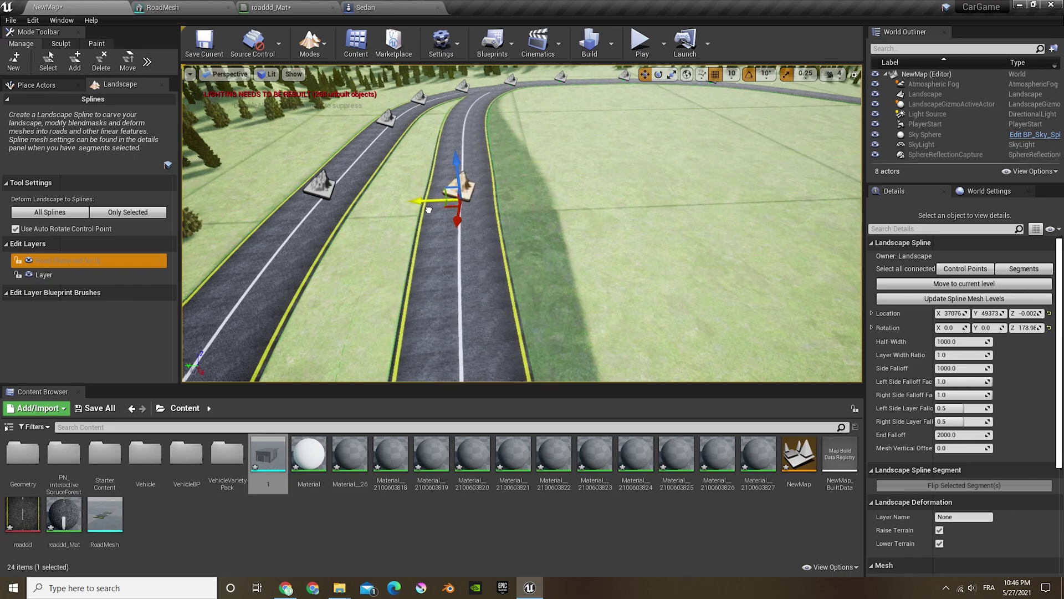
right_click_drag(521, 218, 555, 227)
key("s")
right_click_drag(523, 194, 606, 194)
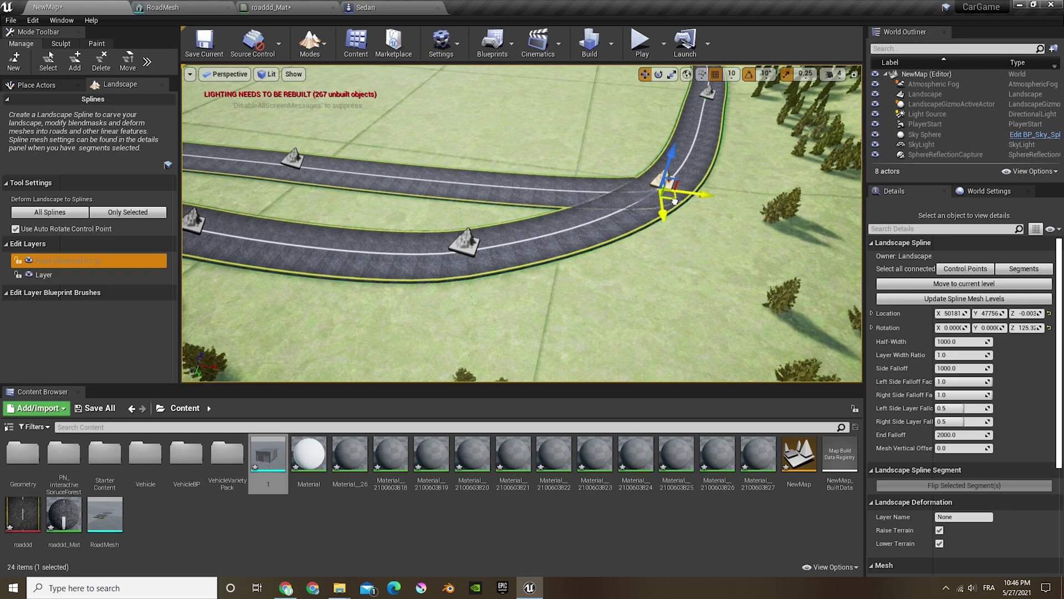
Rotate the control point beside the branch's other junction to about -125° and move the branch's middle control point to about Y 49493.
right_click_drag(582, 225, 640, 280)
mouse_move(466, 270)
right_mouse_down()
mouse_move(399, 269)
mouse_move(459, 275)
right_mouse_up()
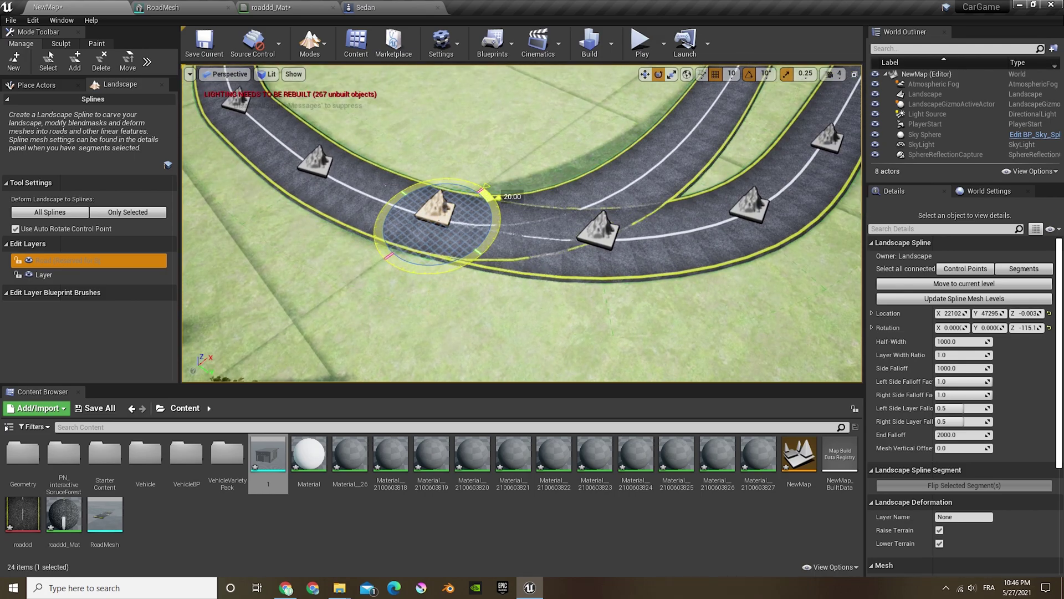
right_click_drag(464, 262, 461, 216)
key("super")
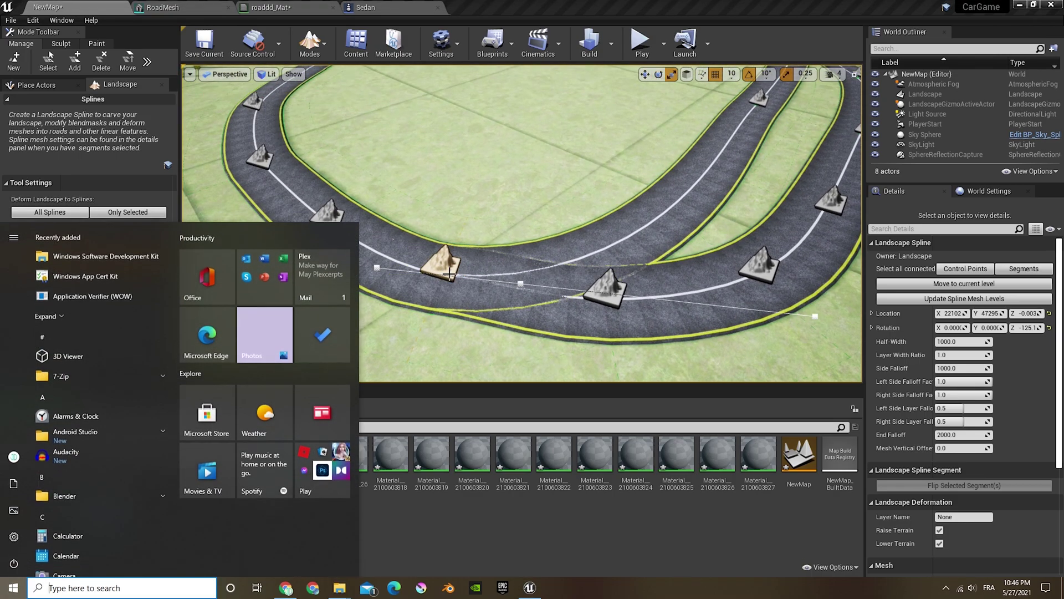
key("super")
right_click_drag(449, 274, 460, 270)
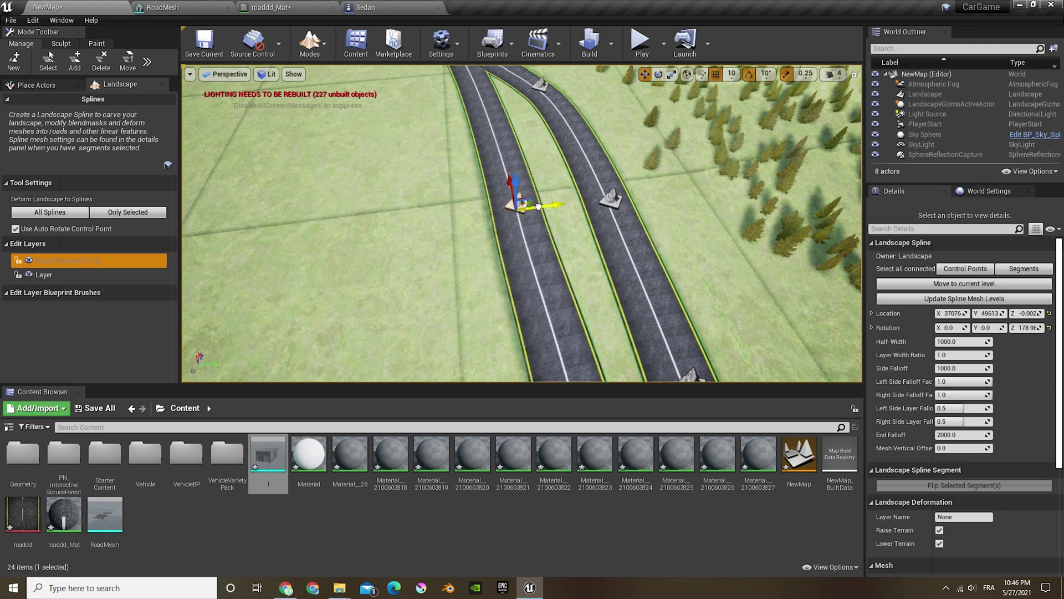
right_click_drag(604, 217, 444, 166)
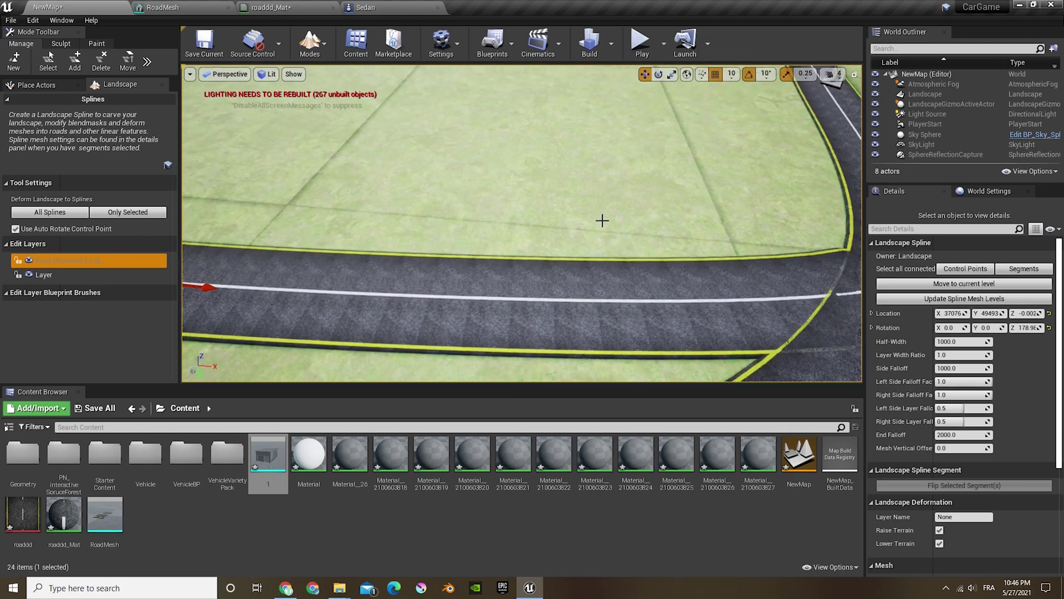
Place the building static mesh "1" in the level beside the new road branch.
left_click_drag(269, 455, 452, 252)
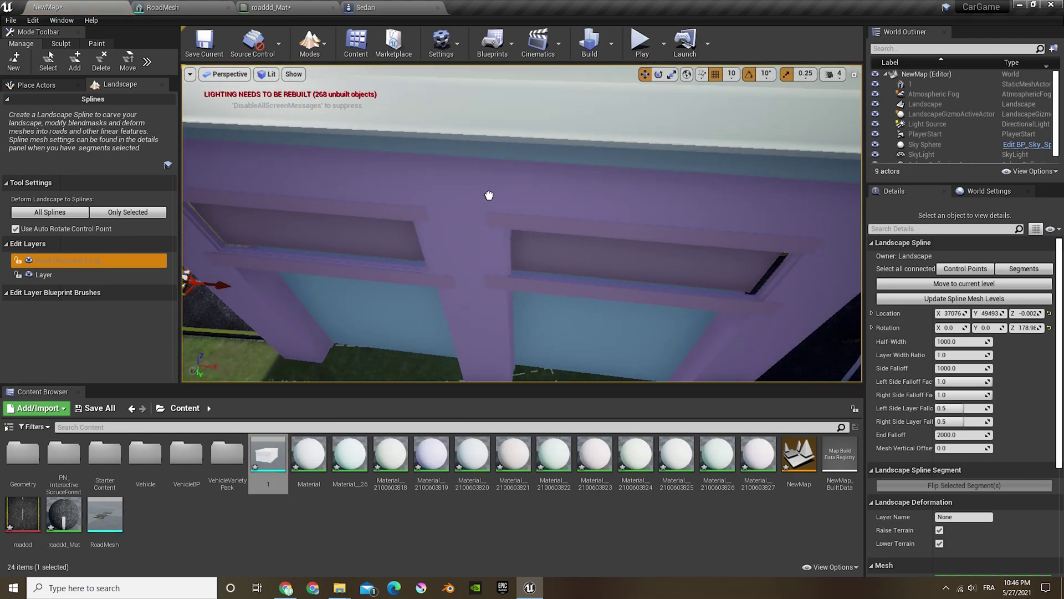
left_click_drag(489, 195, 489, 250)
right_click_drag(489, 195, 489, 122)
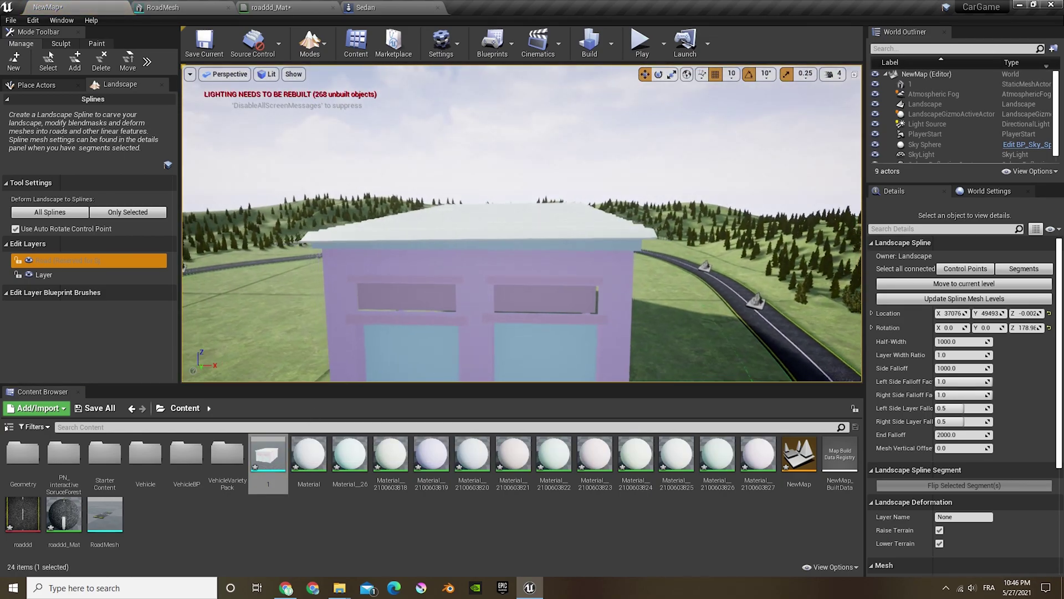
right_click_drag(525, 185, 748, 185)
Leave landscape editing for Select mode and scale the placed building uniformly to 0.5.
left_click(525, 185)
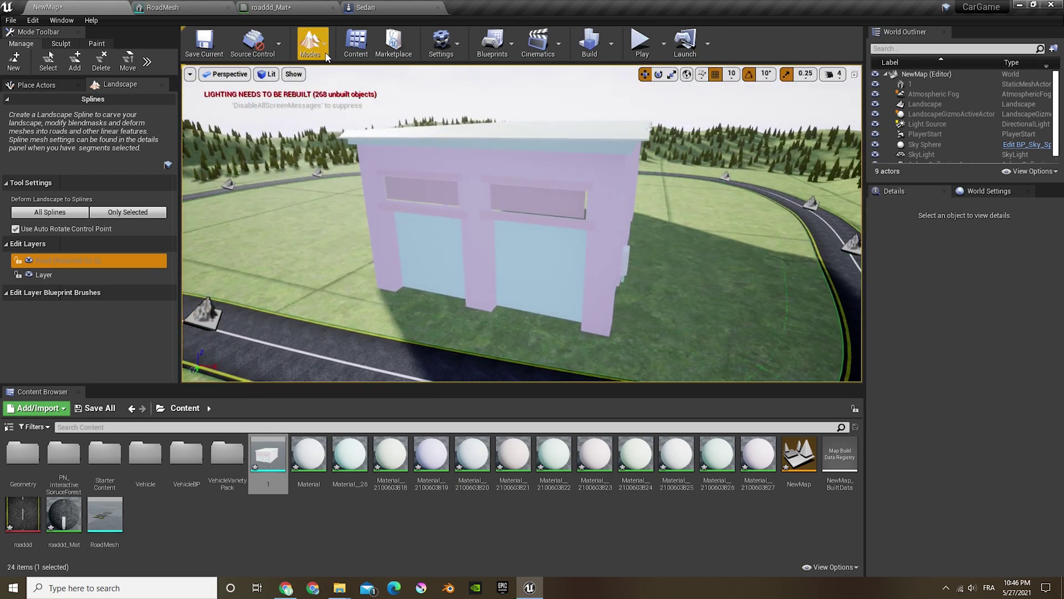
left_click(335, 78)
left_click(502, 220)
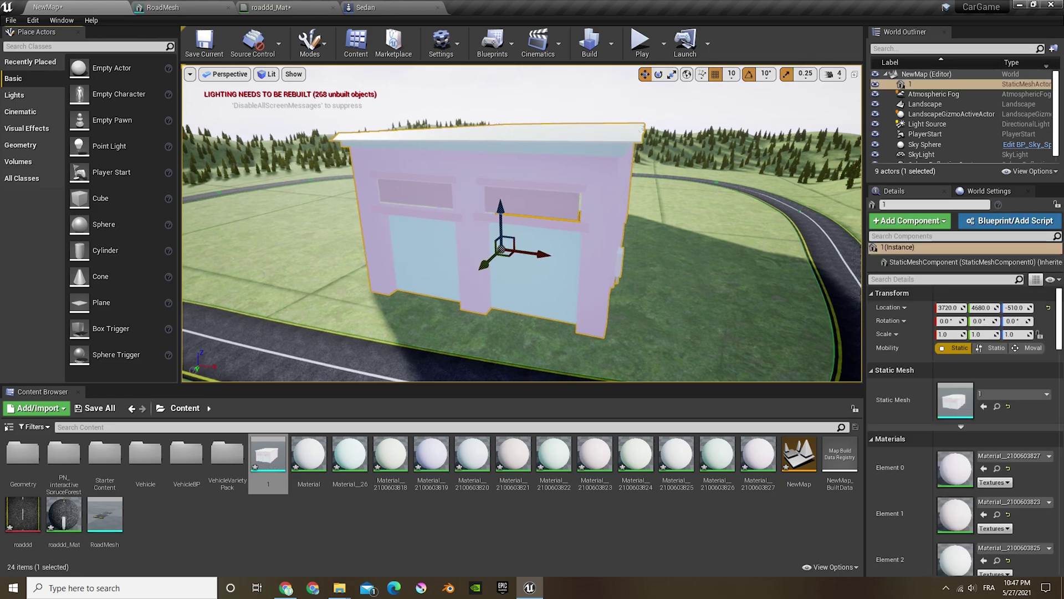
key("f")
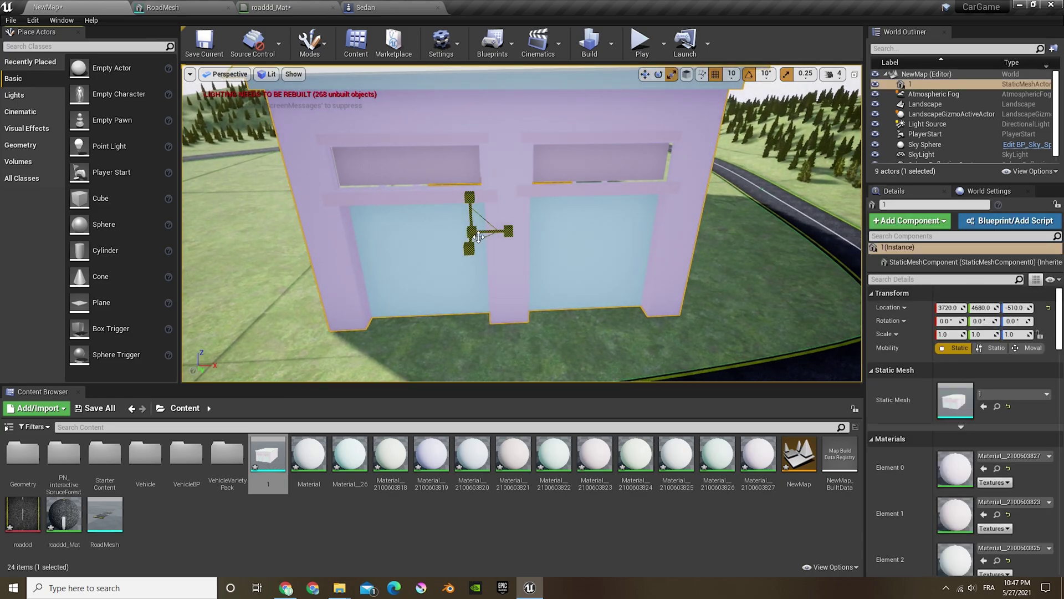
left_click_drag(472, 232, 444, 244)
right_click_drag(545, 229, 432, 250)
Move the building across the grass to X 5270, Y 7580.
key("w")
left_click_drag(576, 177, 565, 229)
mouse_move(580, 237)
right_mouse_down()
mouse_move(637, 249)
mouse_move(693, 244)
mouse_move(609, 244)
mouse_move(578, 230)
right_mouse_up()
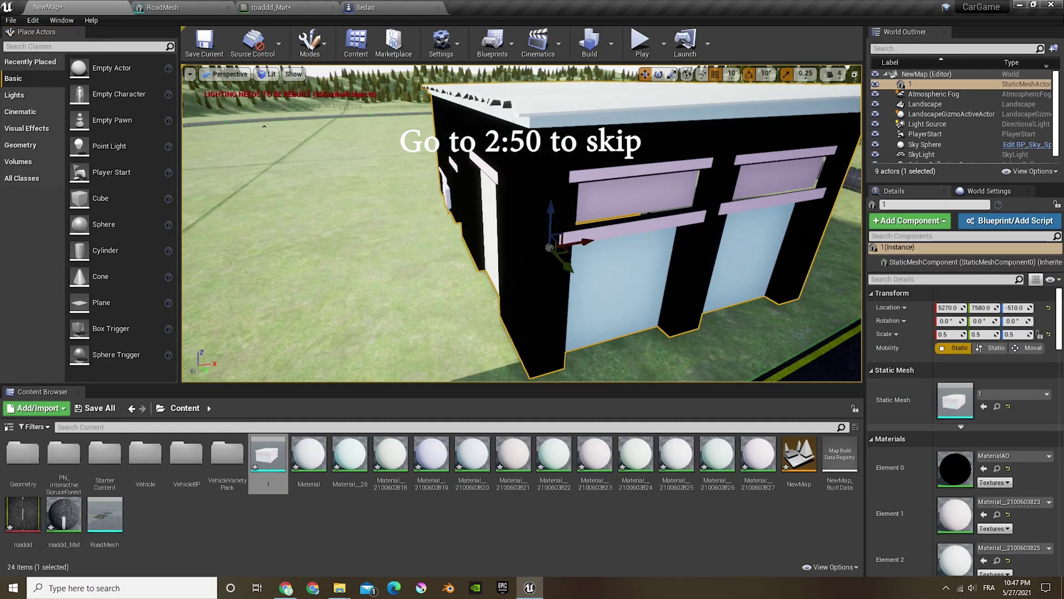
Try the M_Brick_Clay_Beveled and M_Brick_Cut_Stone materials on the building's walls in the Element 0 slot.
left_click(1014, 455)
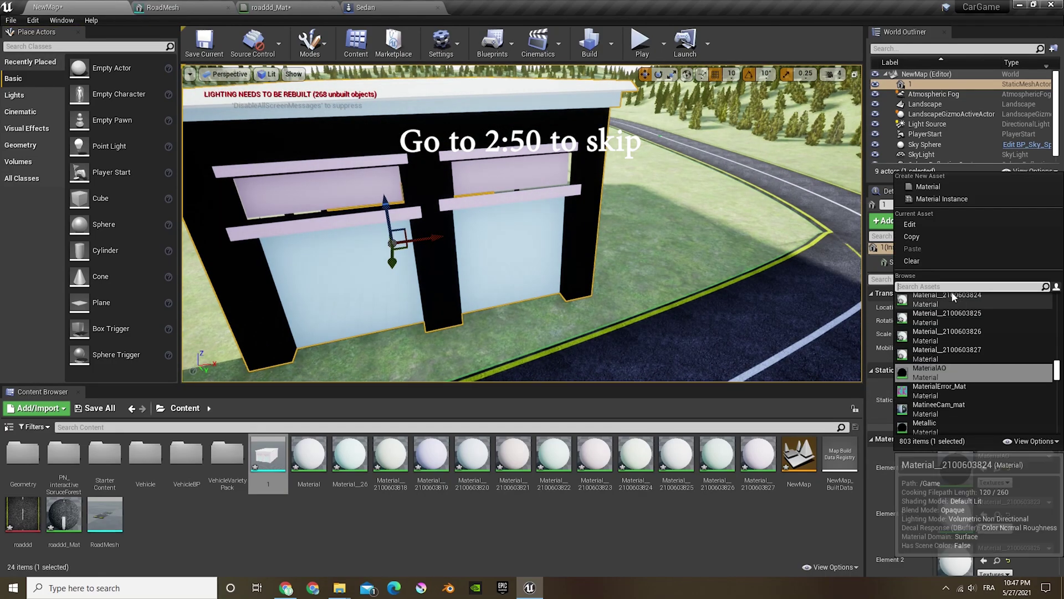
type("brick")
left_click(955, 314)
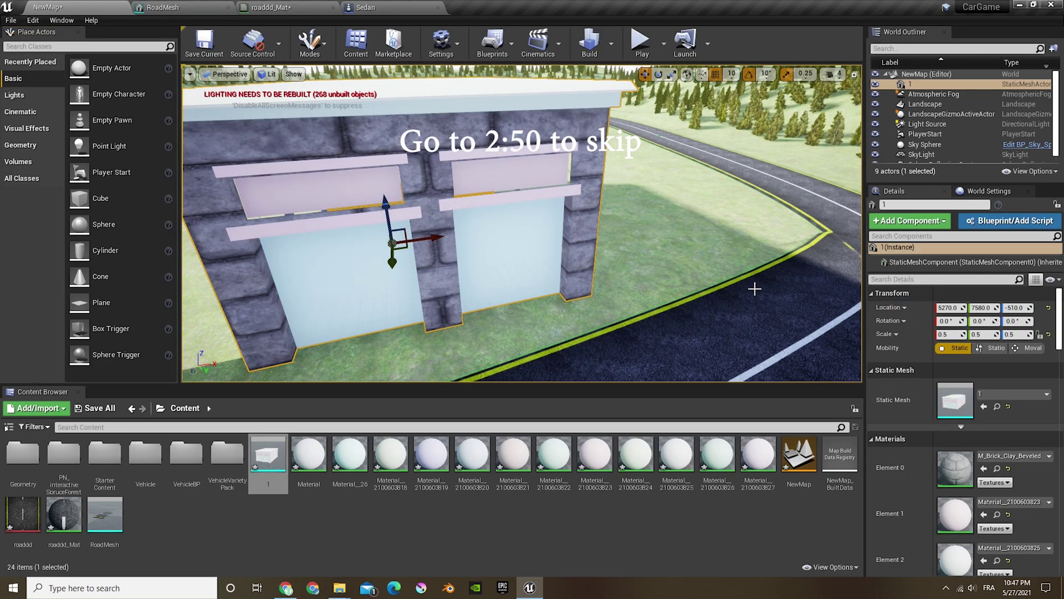
left_click(1014, 456)
left_click(939, 333)
left_click(1007, 456)
left_click(957, 392)
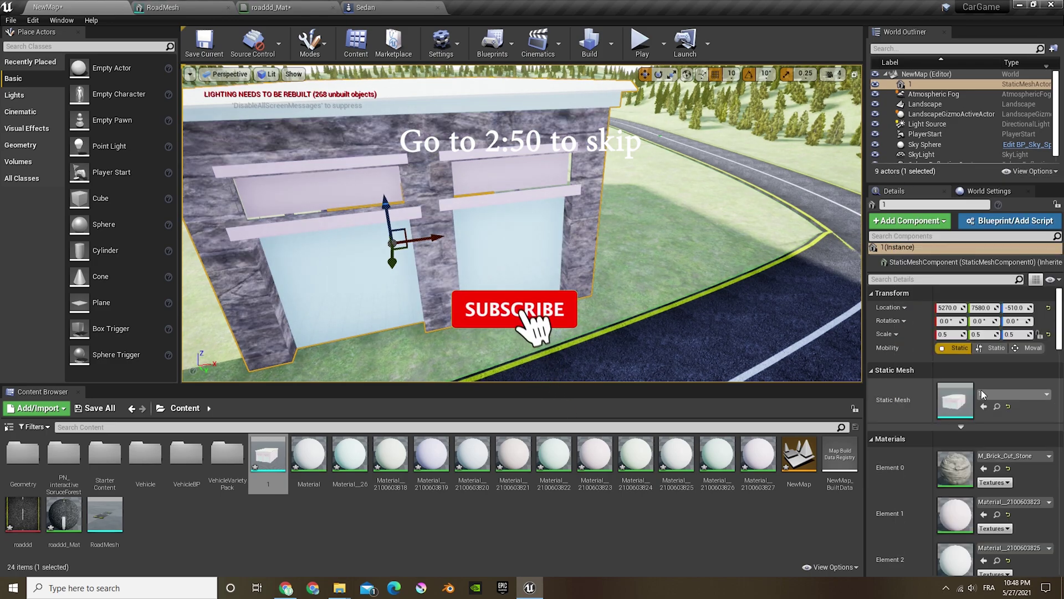
Try M_Brick_Hewn_Stone on the building's Element 0 slot, and switch it back to M_Brick_Clay_Beveled.
right_click_drag(622, 283, 560, 280)
left_click(1013, 455)
left_click(957, 392)
left_click(1013, 455)
type("brick")
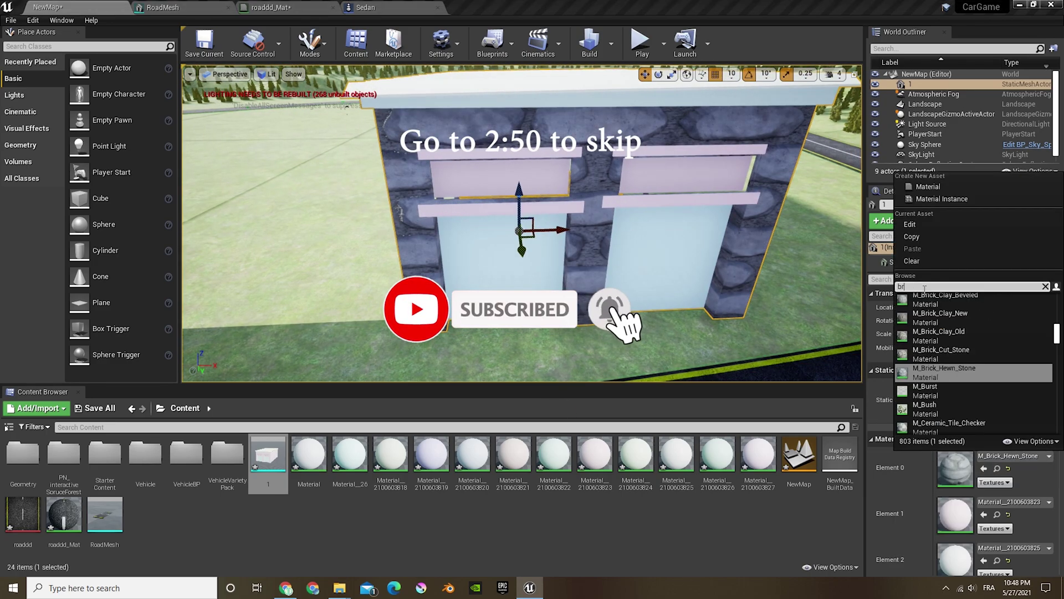
left_click(959, 301)
Search the materials for "stone" and assign M_Rock_Sandstone to the building's Element 0 slot.
left_click(1013, 456)
type("stone")
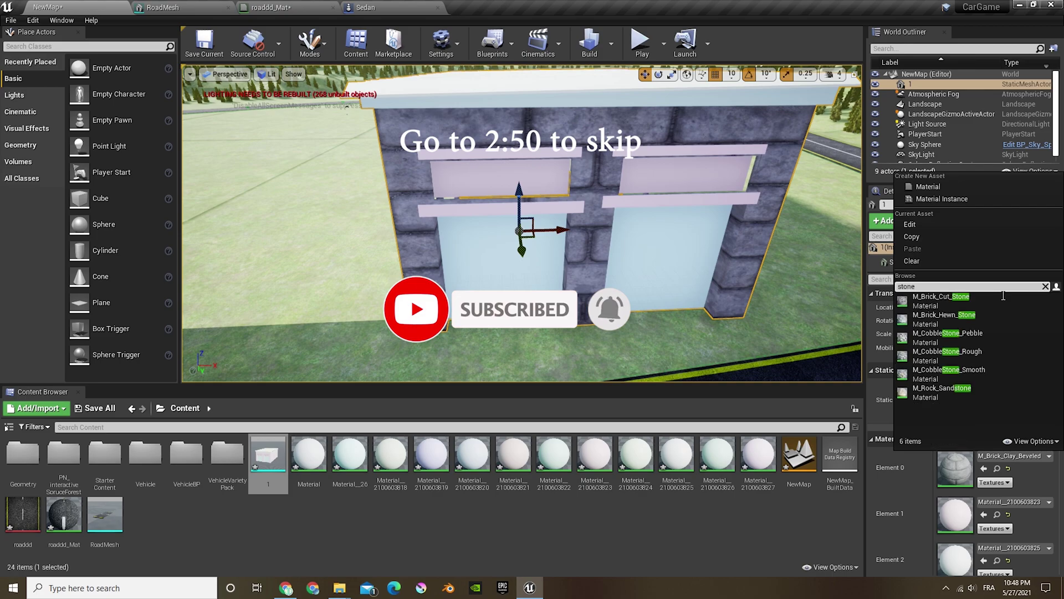
left_click(979, 390)
mouse_move(623, 260)
right_mouse_down()
mouse_move(693, 266)
mouse_move(627, 255)
right_mouse_up()
Search the materials for "stone" and try M_Brick_Cut_Stone on the building's Element 0 slot.
left_click(1014, 456)
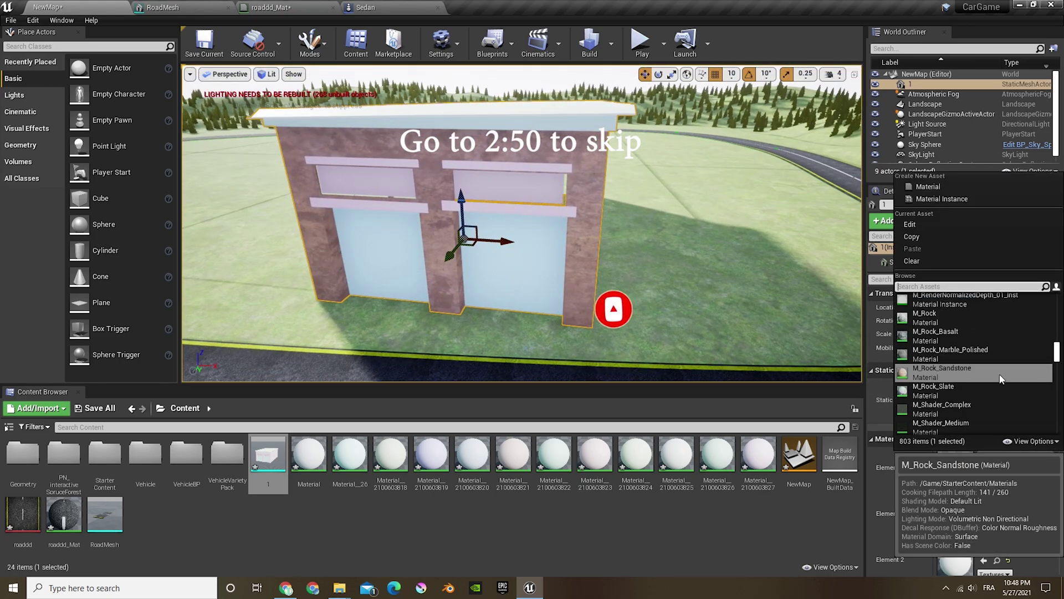
type("sand")
type("stone")
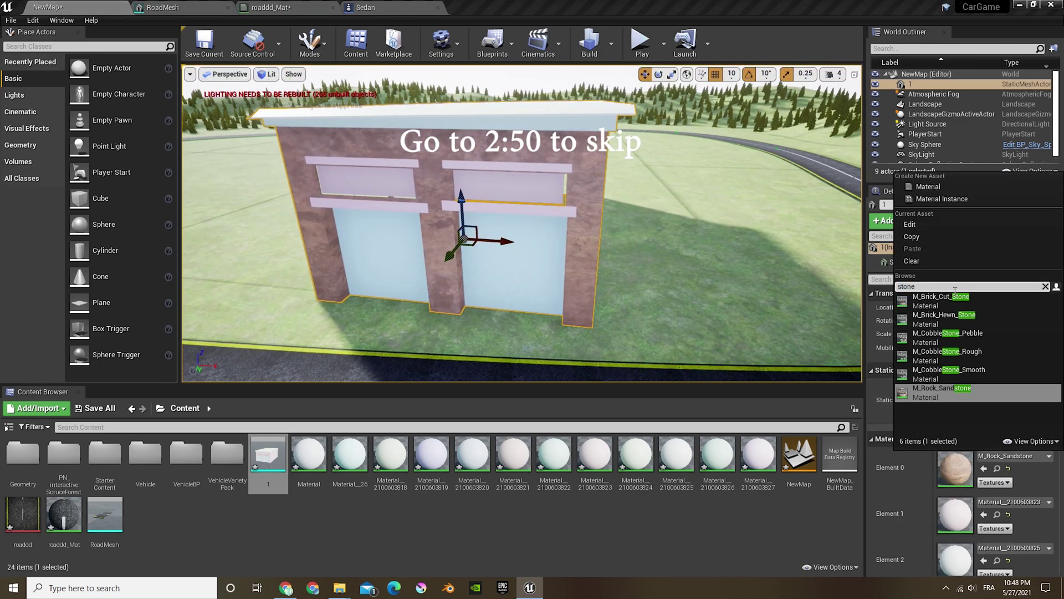
left_click(967, 301)
left_click(1006, 390)
Assign the M_Rock material to the building's Element 0 slot for the walls.
left_click(1007, 457)
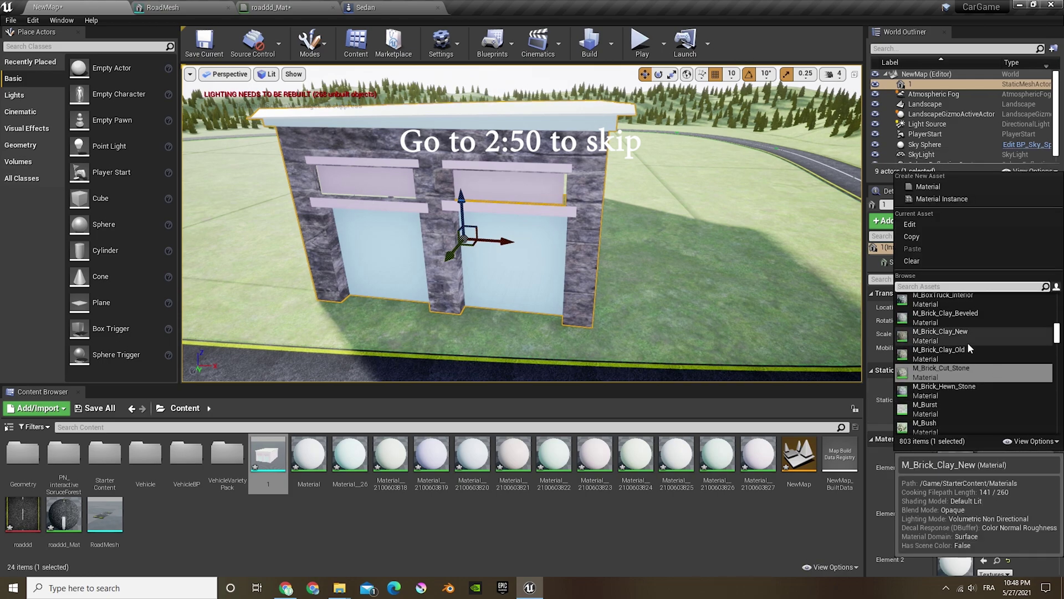
left_click(967, 319)
mouse_move(665, 250)
right_mouse_down()
mouse_move(555, 249)
mouse_move(666, 261)
right_mouse_up()
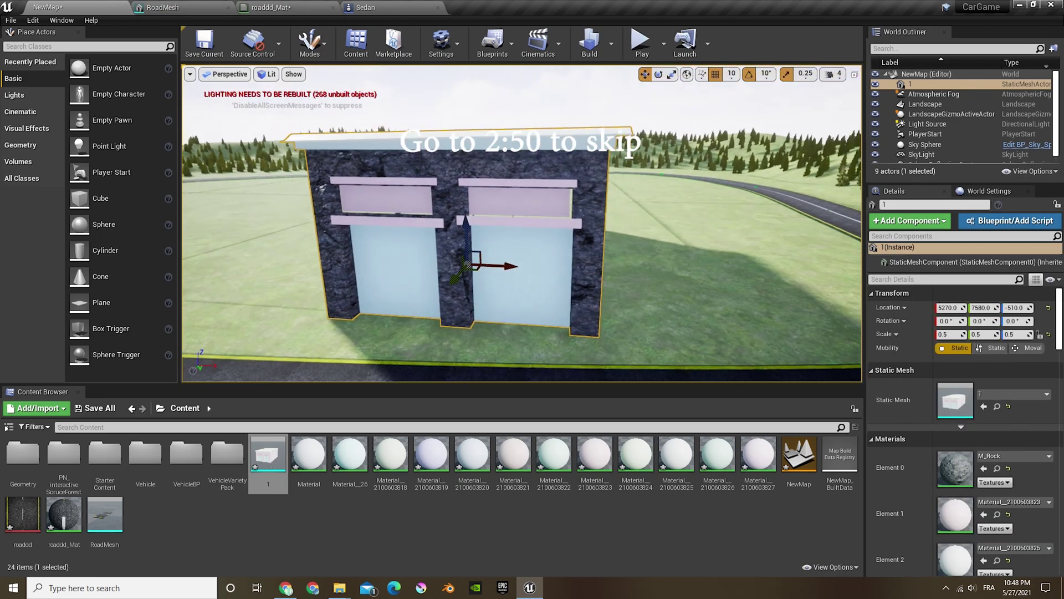
Try the MaterialAO and Metallic materials on the building's Element 1 slot, which covers the ledges above the doors.
left_click(1013, 501)
scroll(980, 445, "down", 1)
left_click(980, 456)
left_click(1002, 501)
type("metal")
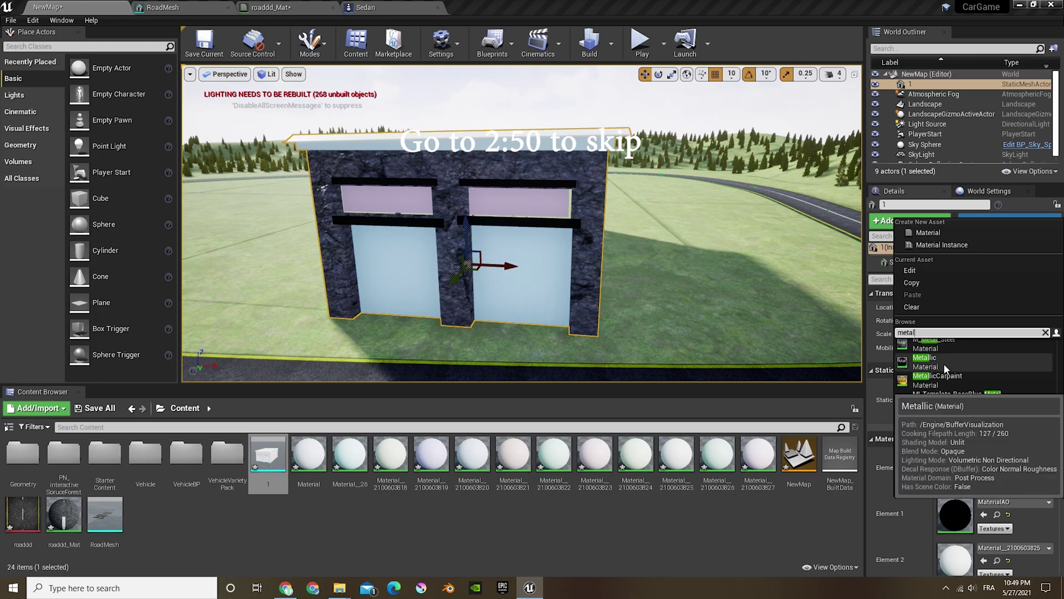
left_click(947, 380)
Search the materials for "metal" and assign M_Metal_Steel to the building's Element 1 slot.
left_click(1007, 501)
type("metal")
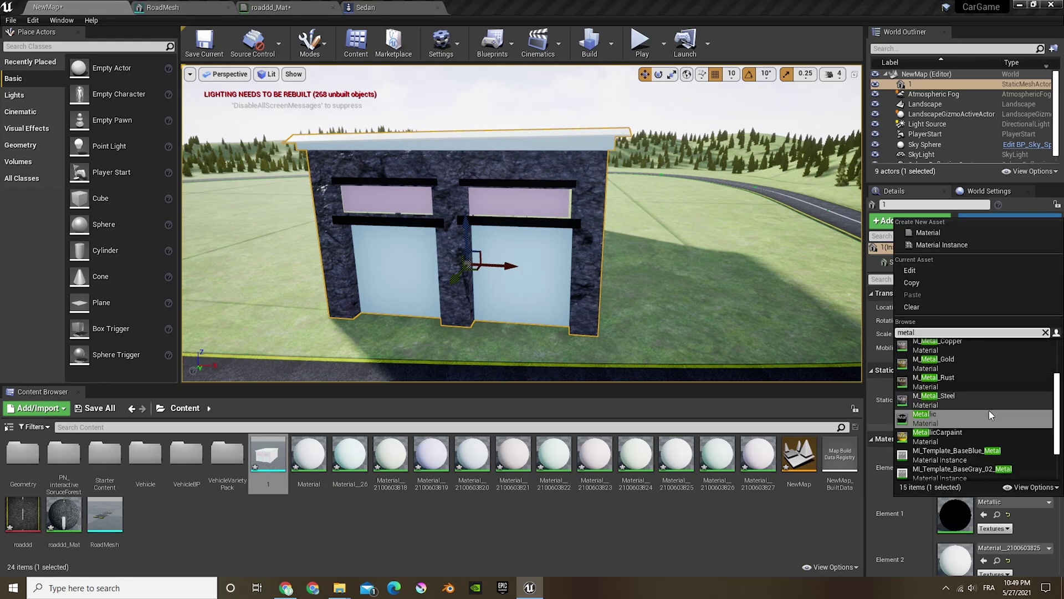
left_click(953, 399)
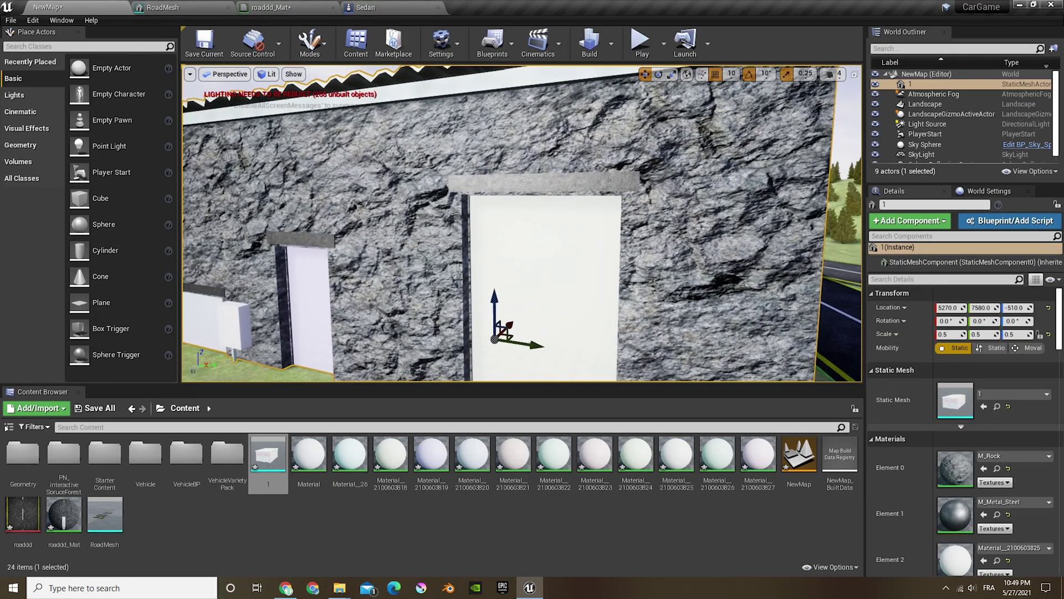
Try MaterialAO on the building's Element 2 slot to locate the part it covers.
right_click_drag(521, 222, 544, 277)
scroll(1002, 549, "down", 3)
left_click(1003, 388)
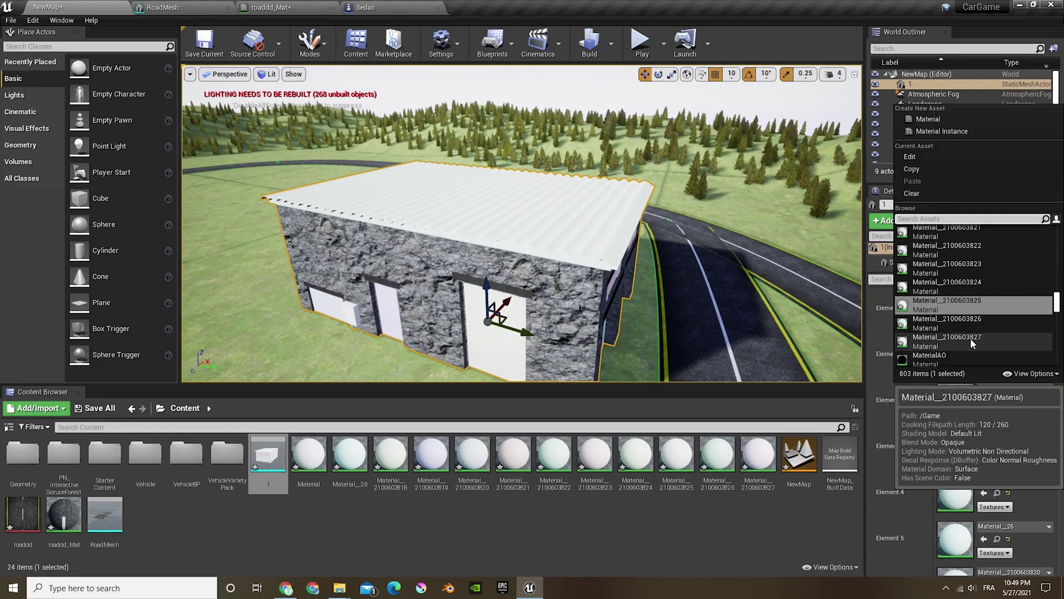
left_click(971, 357)
right_click_drag(521, 221, 521, 260)
Assign MI_GroundSummer to the building's Element 2 slot and save the level.
left_click(1017, 389)
scroll(984, 333, "down", 6)
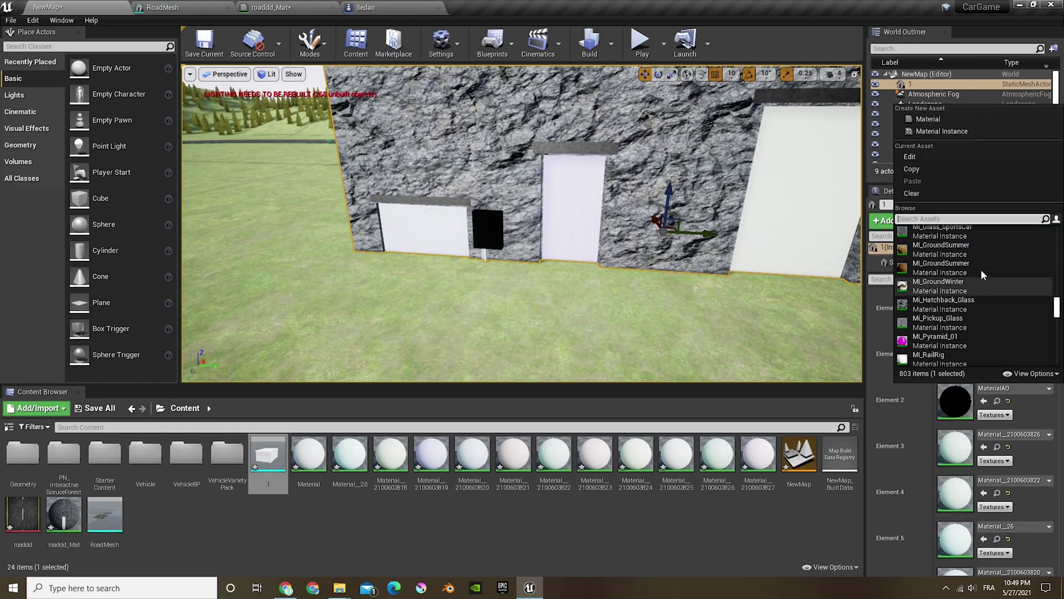
left_click(983, 273)
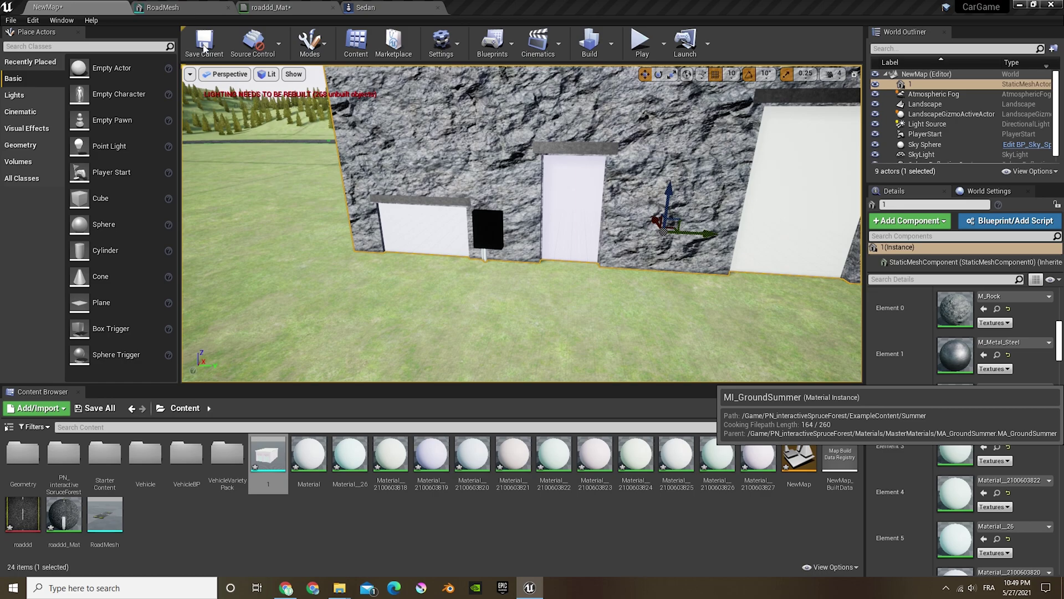
left_click(204, 49)
Assign MaterialAO to the building's Element 3 and Element 4 slots to locate the parts they cover.
left_click(1015, 434)
scroll(954, 343, "down", 1)
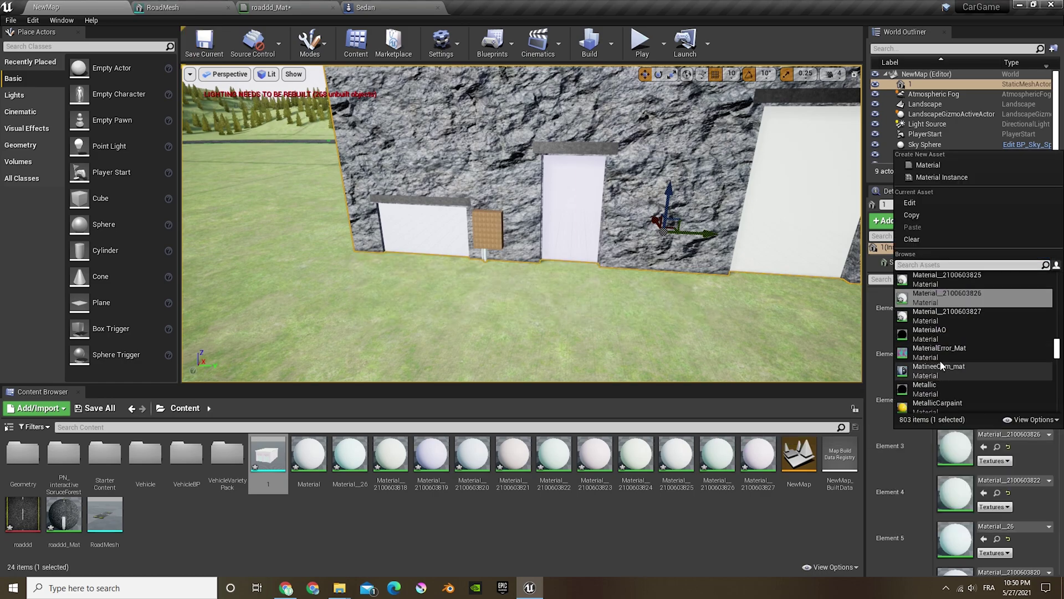
left_click(941, 333)
right_click_drag(521, 233, 488, 194)
left_click(1015, 480)
scroll(974, 421, "down", 2)
left_click(974, 388)
right_click_drag(521, 233, 327, 305)
Search the materials for "wood" and assign M_Wood_Pine to the building's Element 5 slot for the large front doors.
left_click(1015, 526)
scroll(979, 468, "down", 2)
left_click(974, 443)
left_click(1014, 526)
type("wood")
left_click(943, 378)
left_click(1020, 525)
left_click(965, 496)
right_click_drag(522, 233, 521, 277)
left_click(1014, 526)
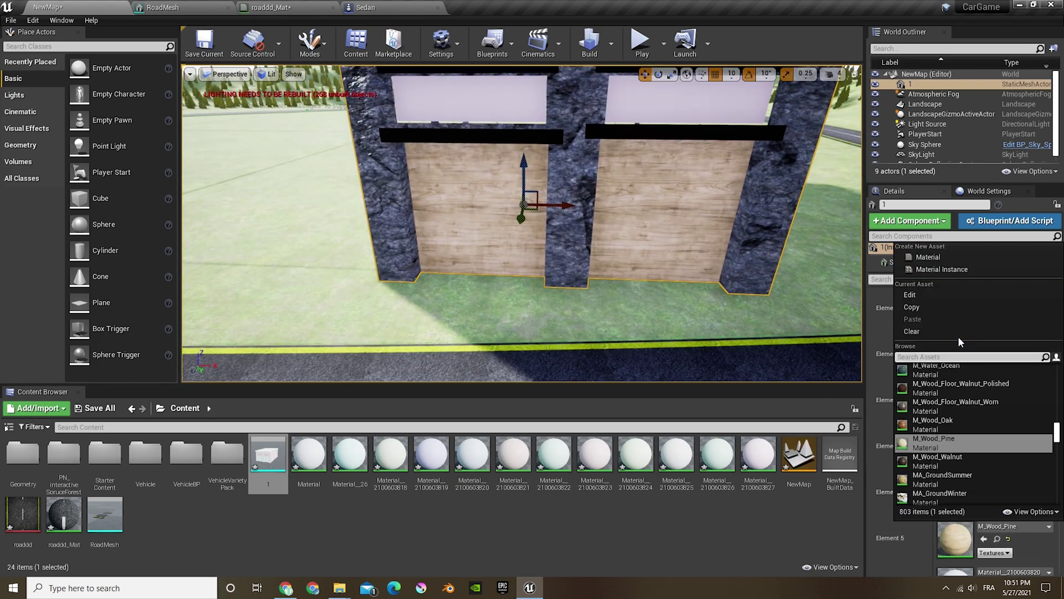
type("glass")
left_click(883, 515)
Try MaterialAO on the building's Element 6 slot and look for the part it covers.
scroll(1004, 487, "down", 2)
left_click(1003, 483)
scroll(970, 444, "down", 4)
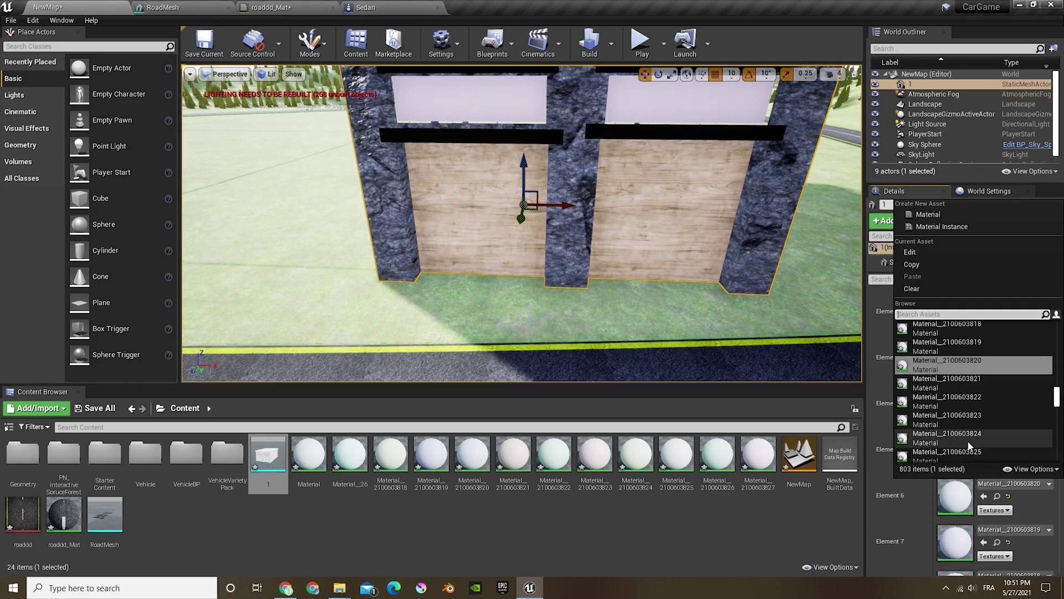
left_click(969, 447)
right_click_drag(521, 232, 498, 228)
right_click_drag(853, 292, 854, 250)
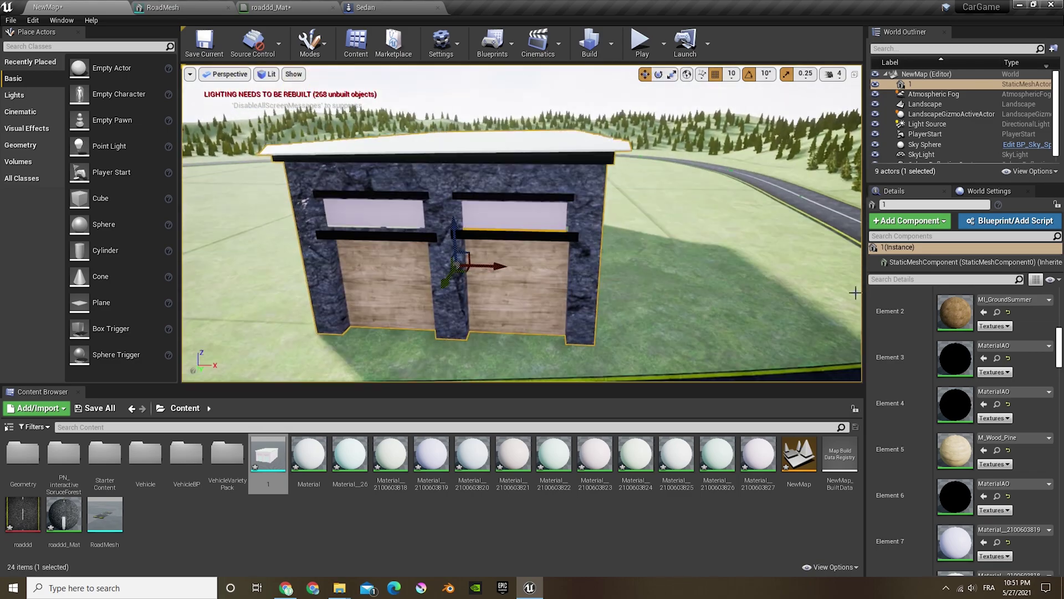
Search the materials for "wood" and assign M_Wood_Oak to the building's Element 3 and Element 4 slots.
left_click(998, 345)
type("wood")
left_click(943, 222)
left_click(998, 392)
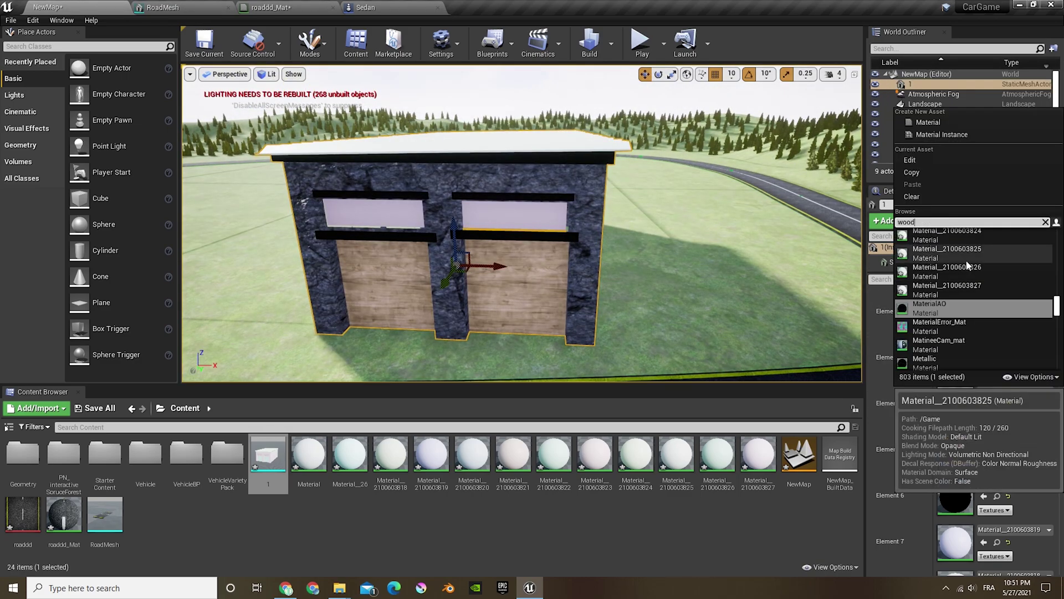
type("wood")
left_click(964, 269)
Assign M_Wood_Pine to the building's Element 6 slot using a search for "wood".
left_click(998, 484)
type("wood")
left_click(969, 386)
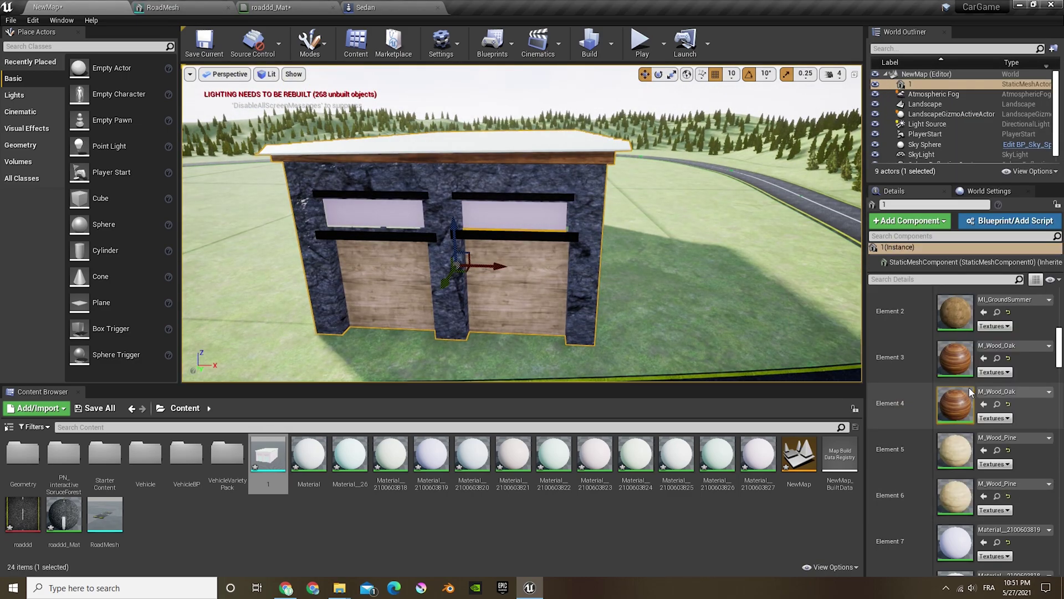
Assign M_Wood_Oak to the building's Element 7 slot and M_Wood_Walnut to its Element 8 slot.
scroll(970, 394, "down", 2)
left_click(1007, 424)
type("wood")
left_click(970, 327)
left_click(1008, 469)
type("wood")
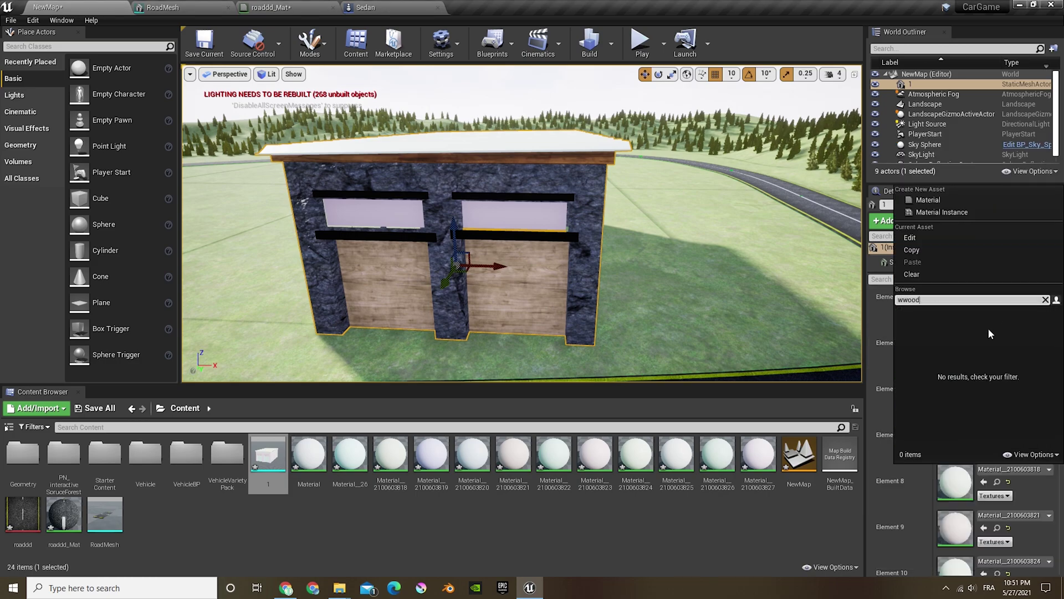
left_click(943, 385)
Search the materials for "wood" and assign M_Wood_Oak to the building's Element 9 slot.
left_click(1014, 479)
type("wood")
left_click(970, 383)
Try M_Wood_Oak on the building's Element 10 slot, which covers the roof.
scroll(998, 432, "down", 3)
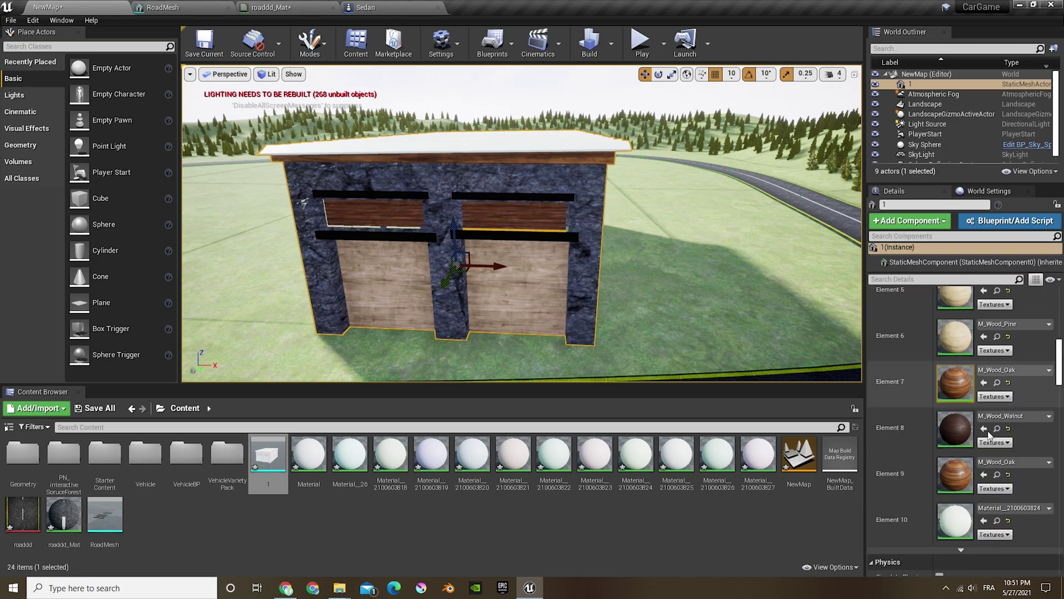
left_click(1009, 472)
type("wood")
left_click(970, 377)
Search the materials for "metal", assign BrushedMetal to the building's Element 10 roof slot, and save the level.
left_click(1034, 475)
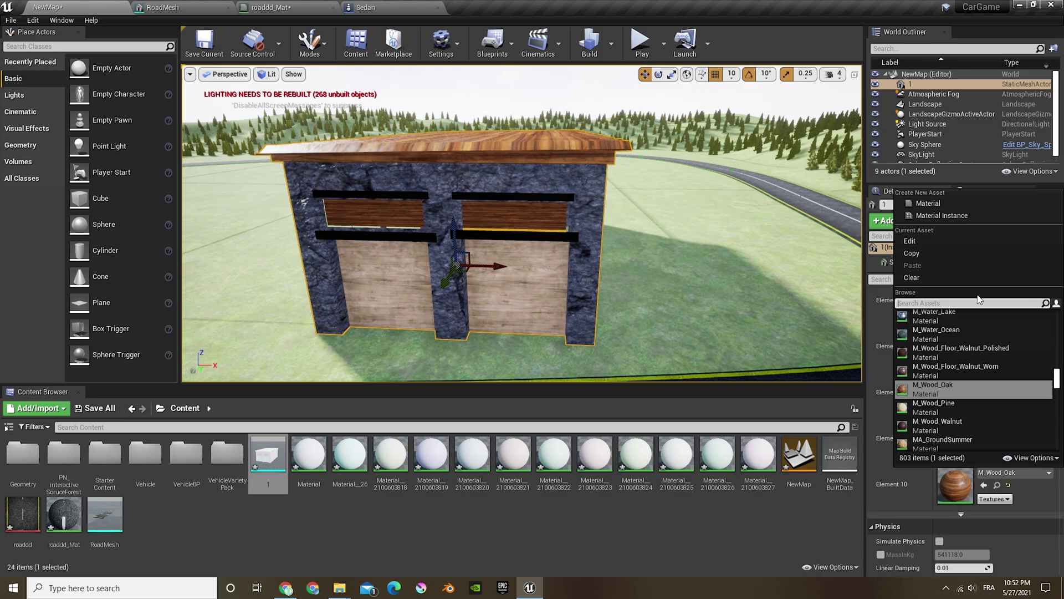
type("metal")
left_click(962, 318)
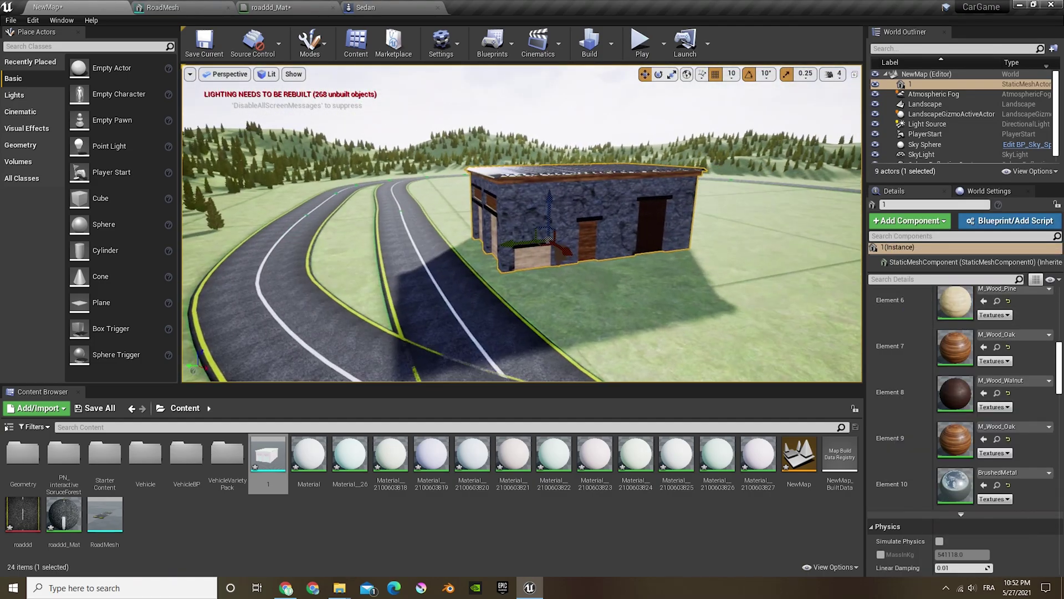
right_click_drag(522, 223, 446, 204)
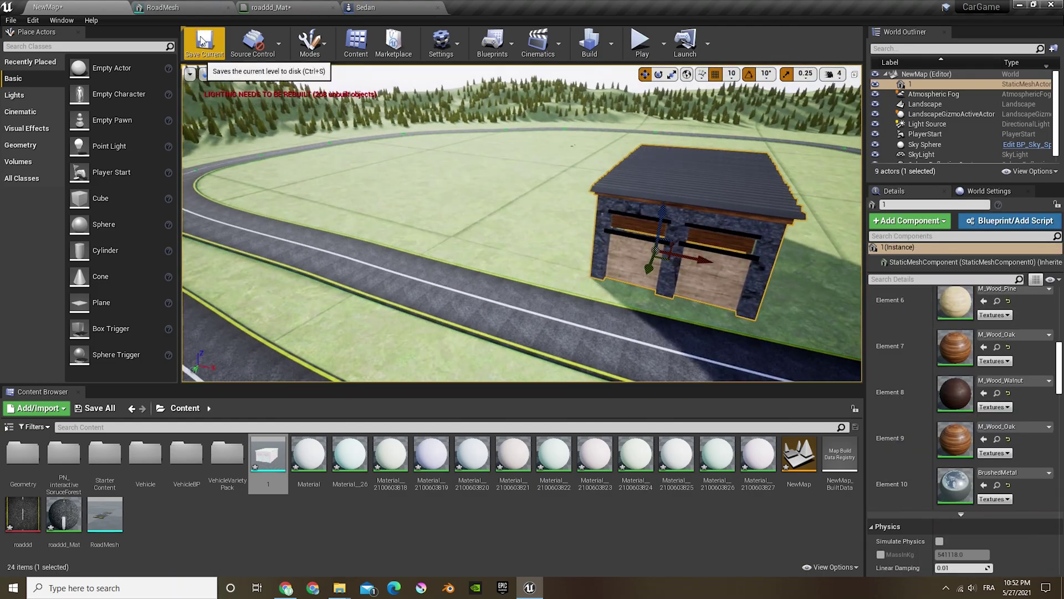
left_click(204, 43)
Duplicate the building twice, lining up each copy against the previous one along the road in the negative X direction.
right_click_drag(377, 204, 446, 204)
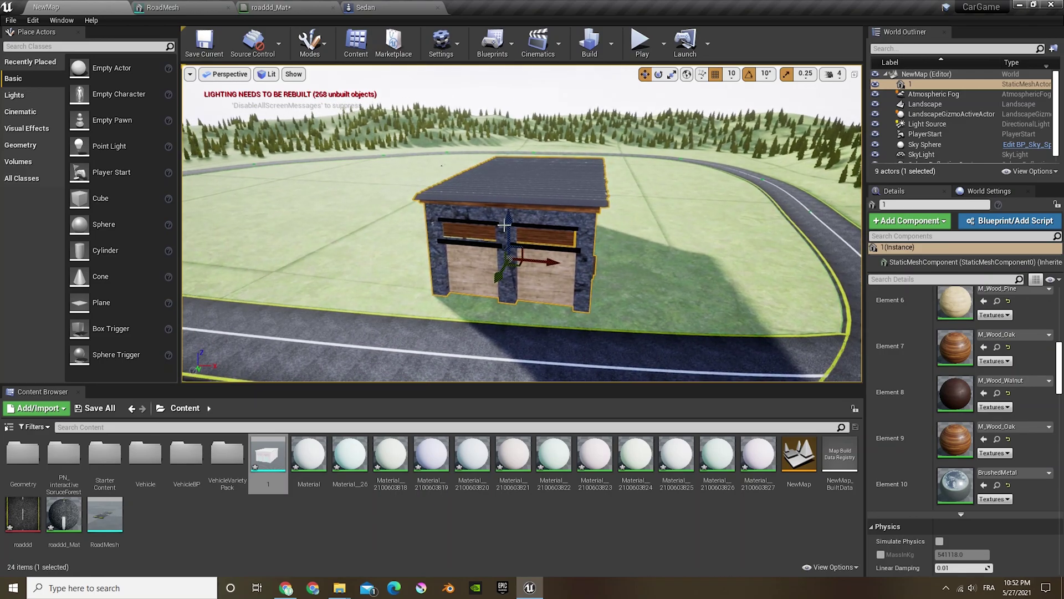
key("ctrl+w")
left_click_drag(544, 264, 436, 253)
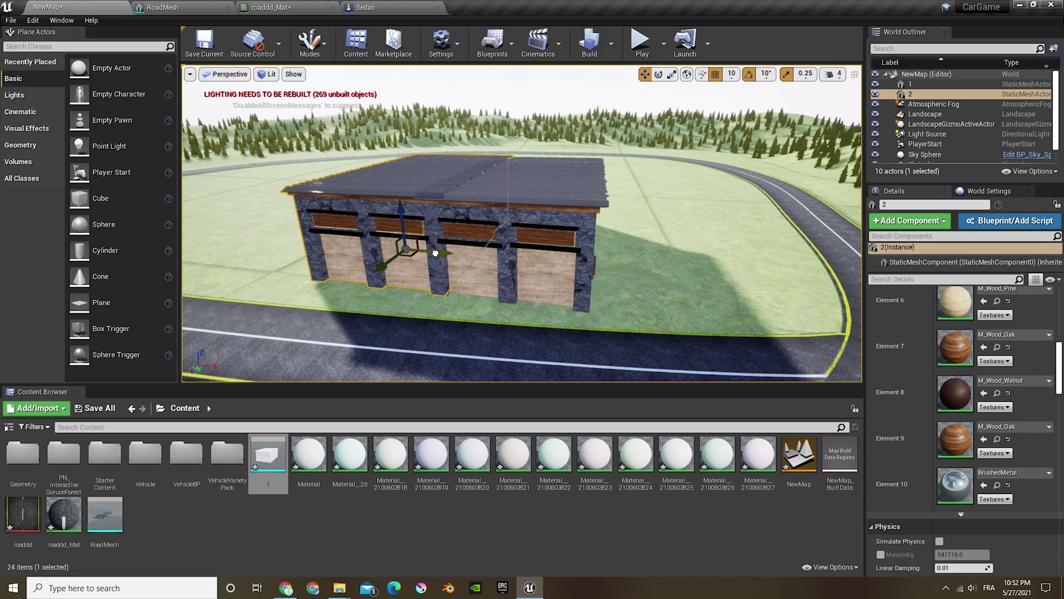
key("ctrl+w")
left_click_drag(446, 259, 343, 247)
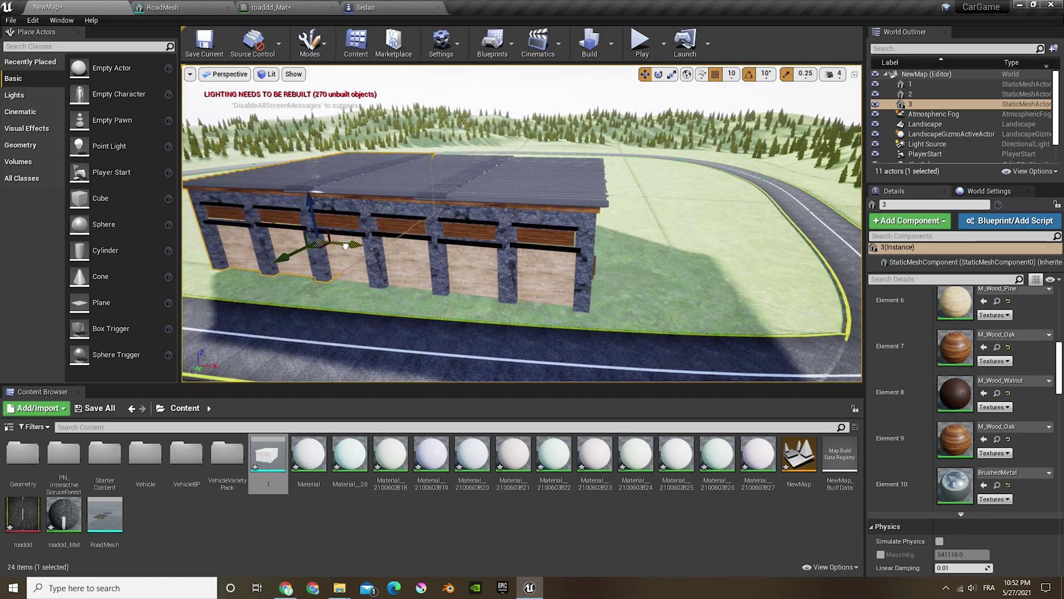
Extend the row with three more building copies, each placed against the last one in the negative X direction.
key("a")
right_click_drag(356, 254, 402, 255)
right_click_drag(319, 257, 308, 256)
left_click_drag(577, 267, 454, 270, "alt")
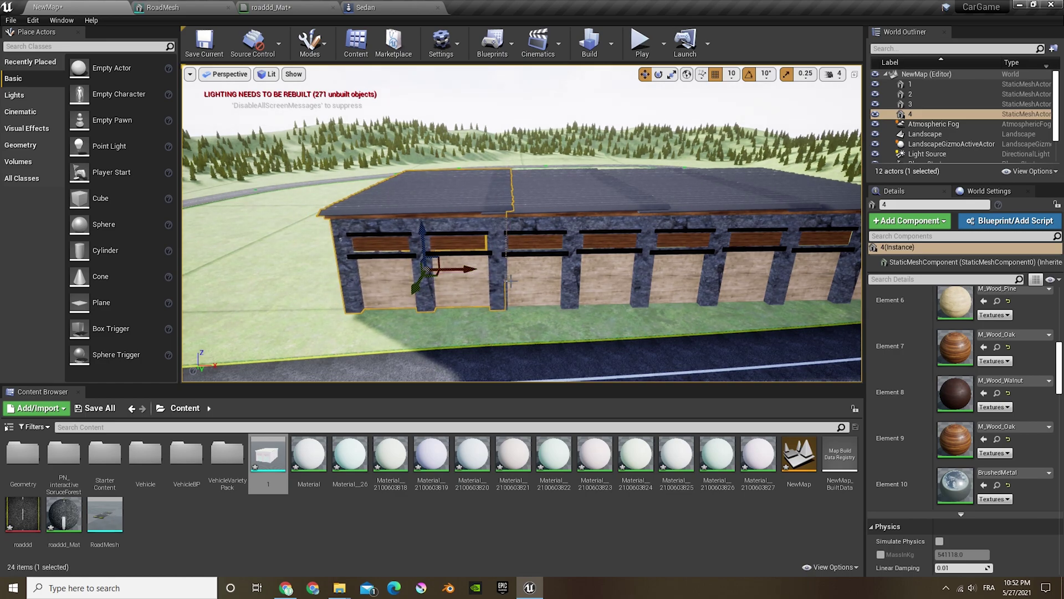
left_click_drag(470, 269, 353, 272, "alt")
key("a")
right_click_drag(456, 268, 456, 268)
left_click_drag(567, 260, 444, 254, "alt")
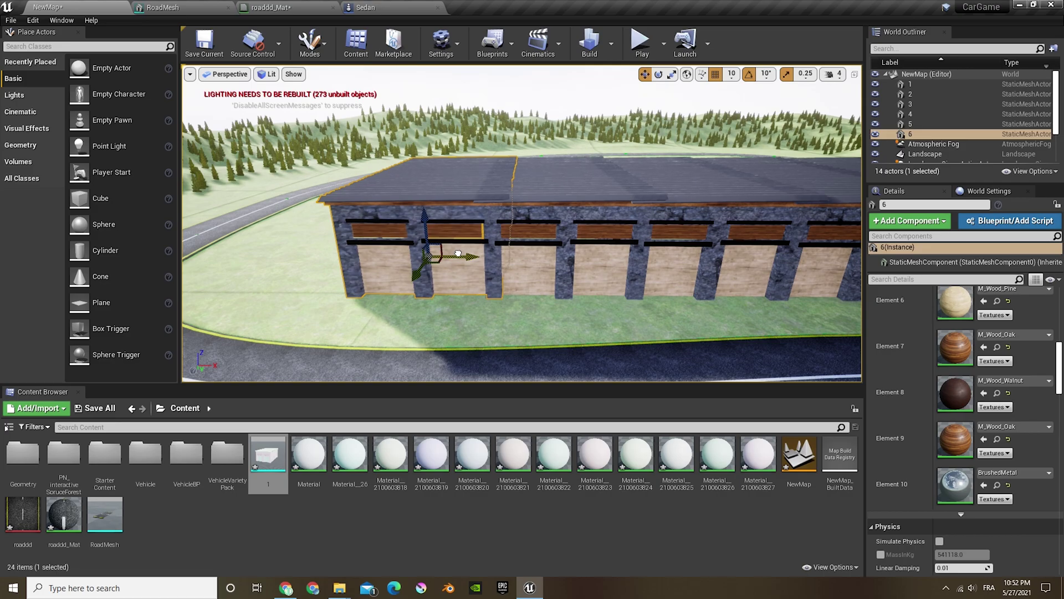
Check the finished row of six buildings from several sides and save the level.
right_click_drag(490, 304, 643, 273)
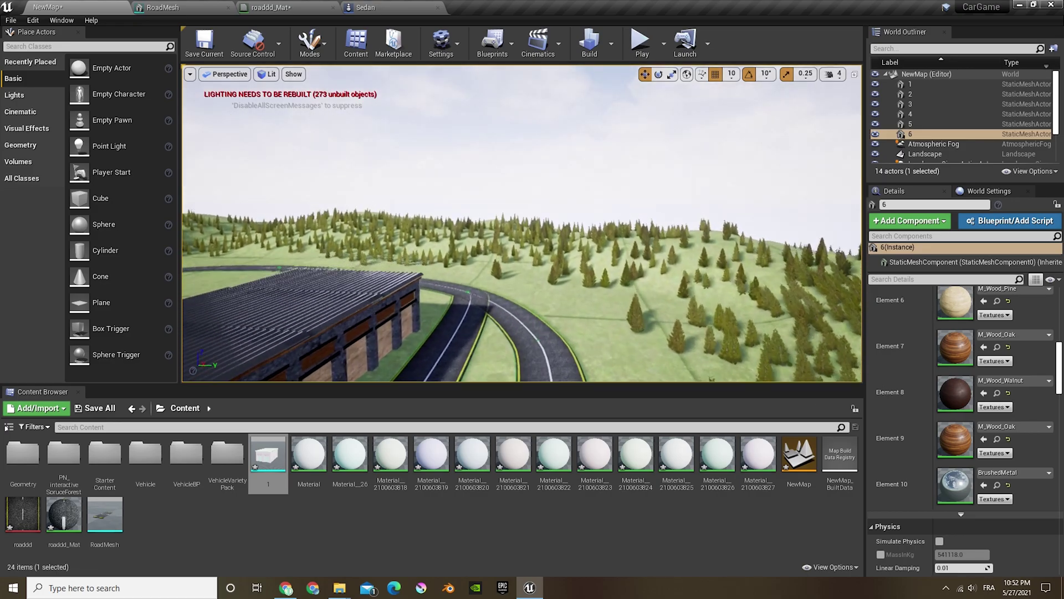
key("f")
right_click_drag(297, 130, 336, 140)
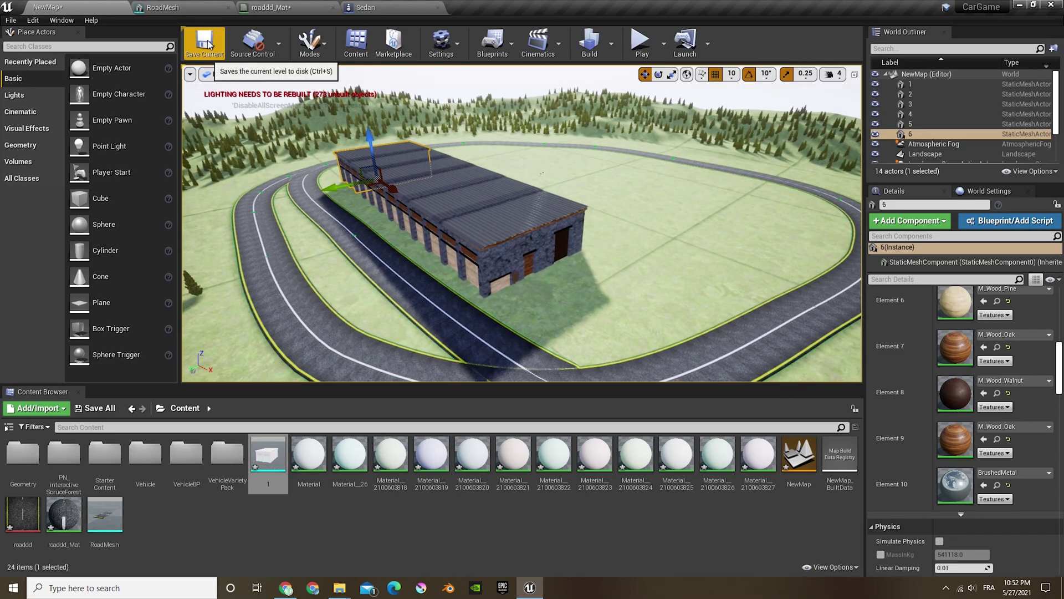
mouse_move(531, 229)
right_mouse_down()
mouse_move(571, 205)
mouse_move(549, 228)
mouse_move(549, 183)
mouse_move(532, 239)
right_mouse_up()
key("w")
right_click_drag(631, 186, 630, 185)
Test-drive the car in the level, steering along the road past the row of buildings, and end the play session.
left_click(642, 52)
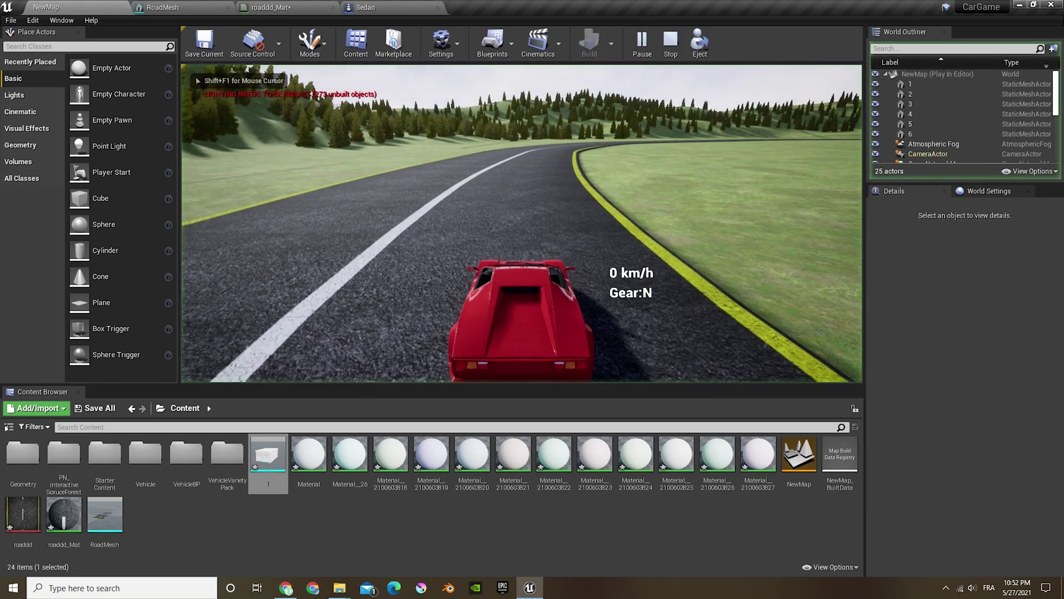
key("w")
key("d")
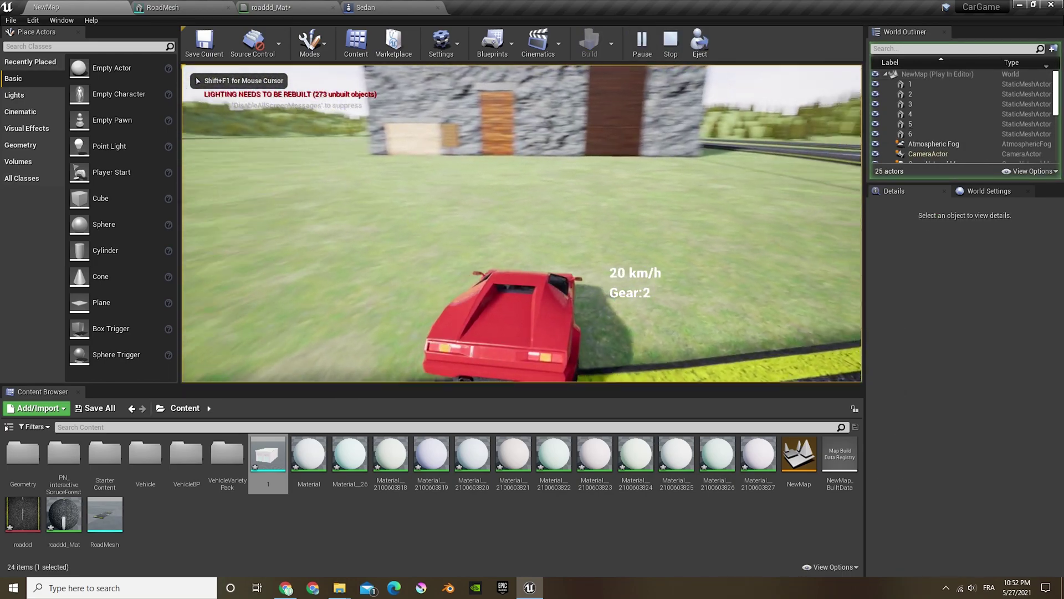
key("d")
key("a")
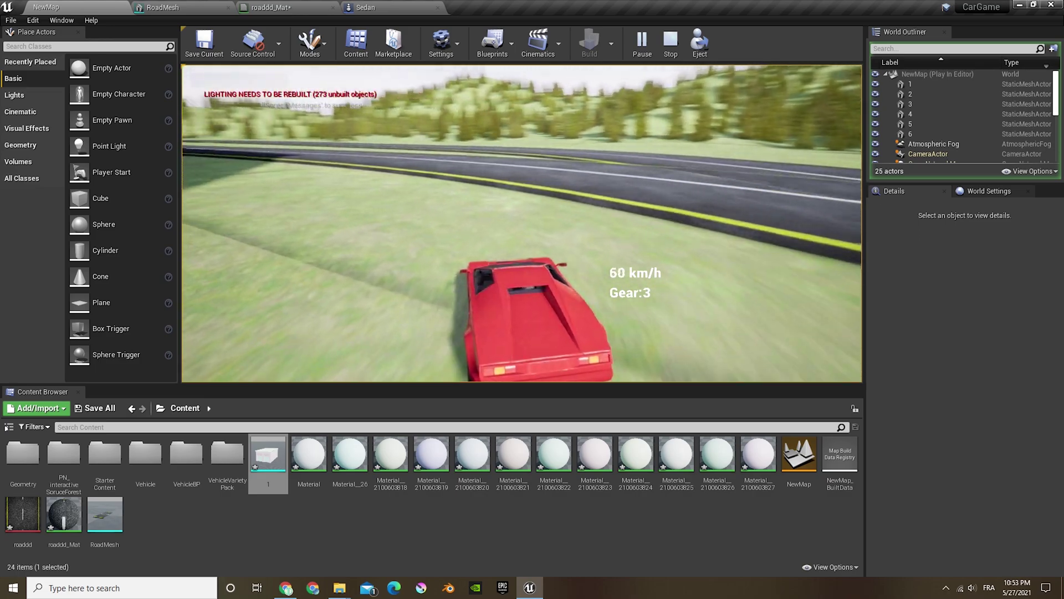
key("a")
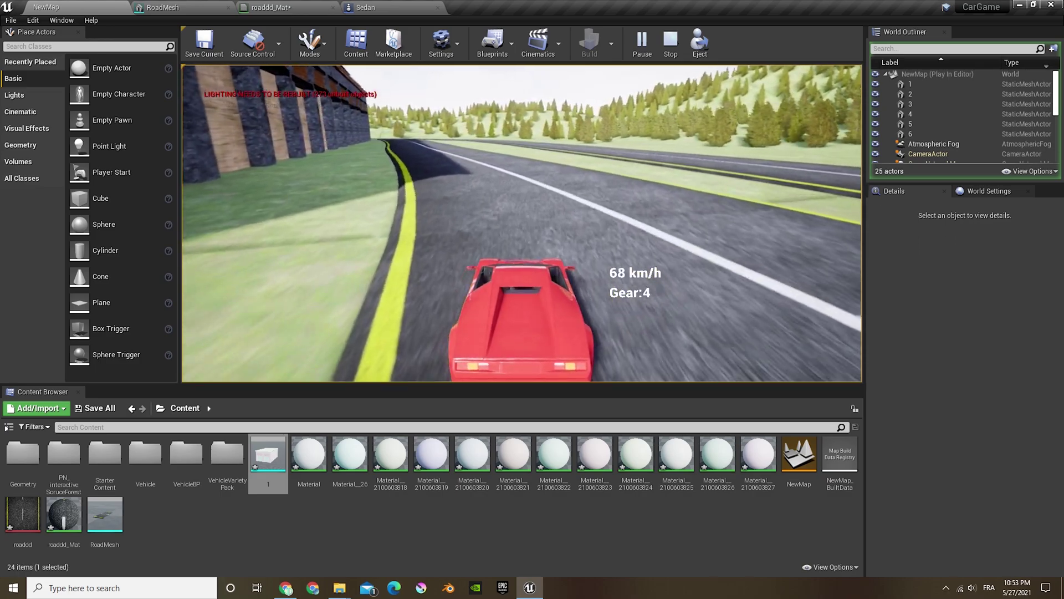
key("a")
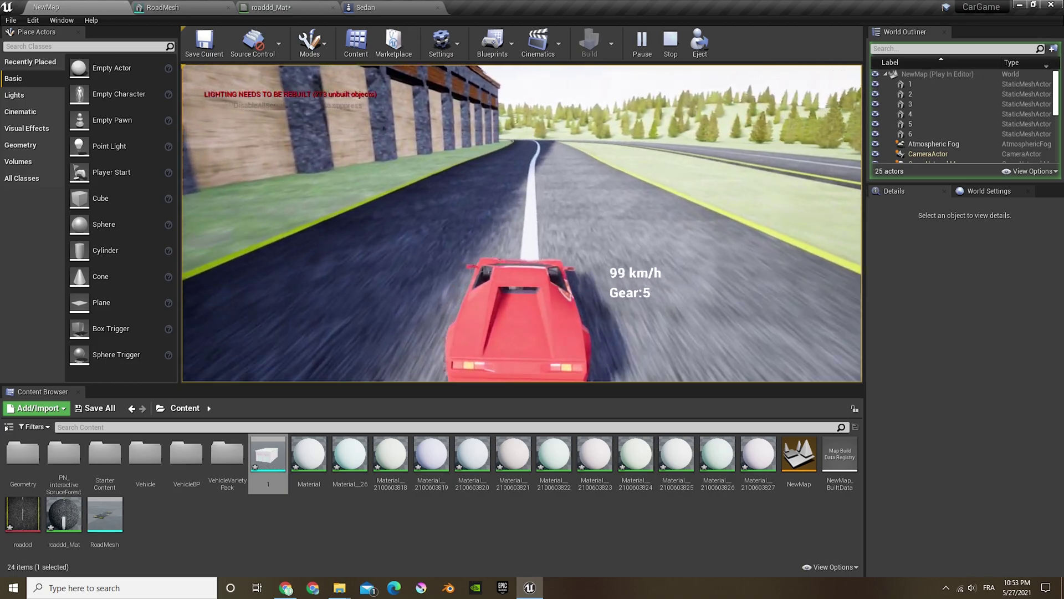
key("w")
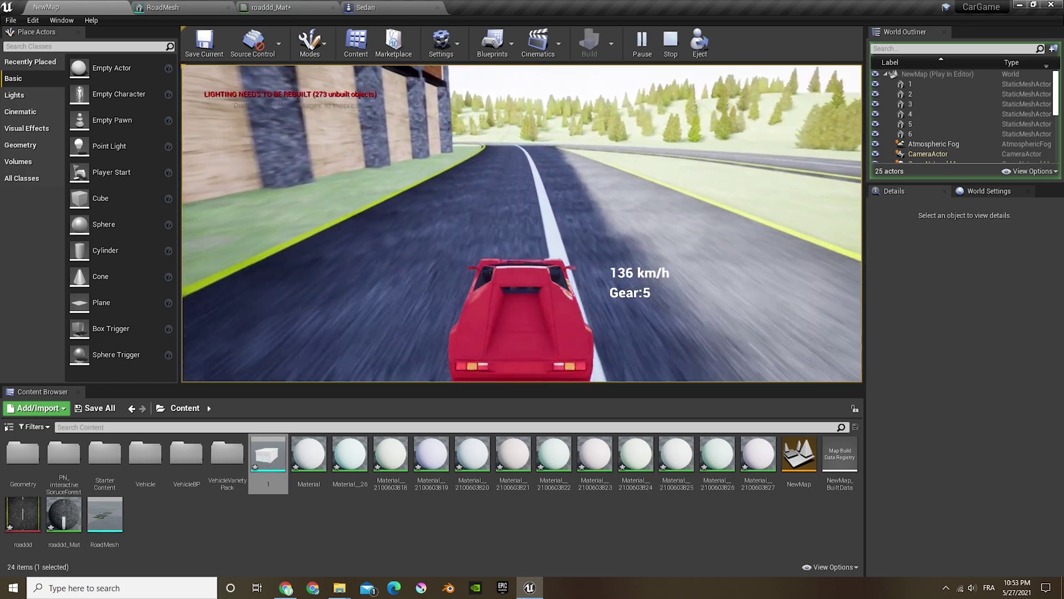
key("w")
key("a")
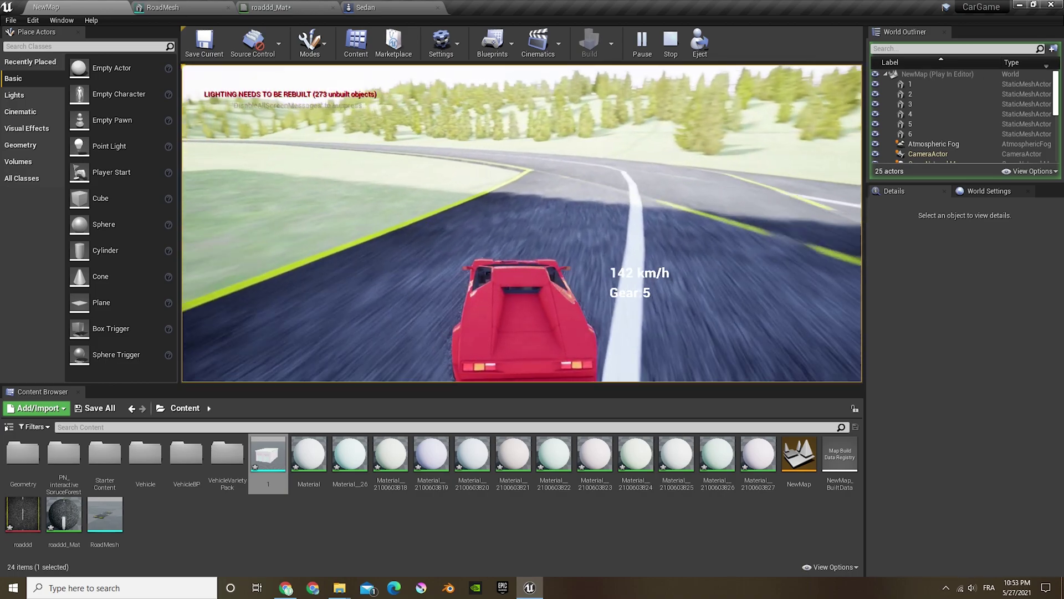
key("Escape")
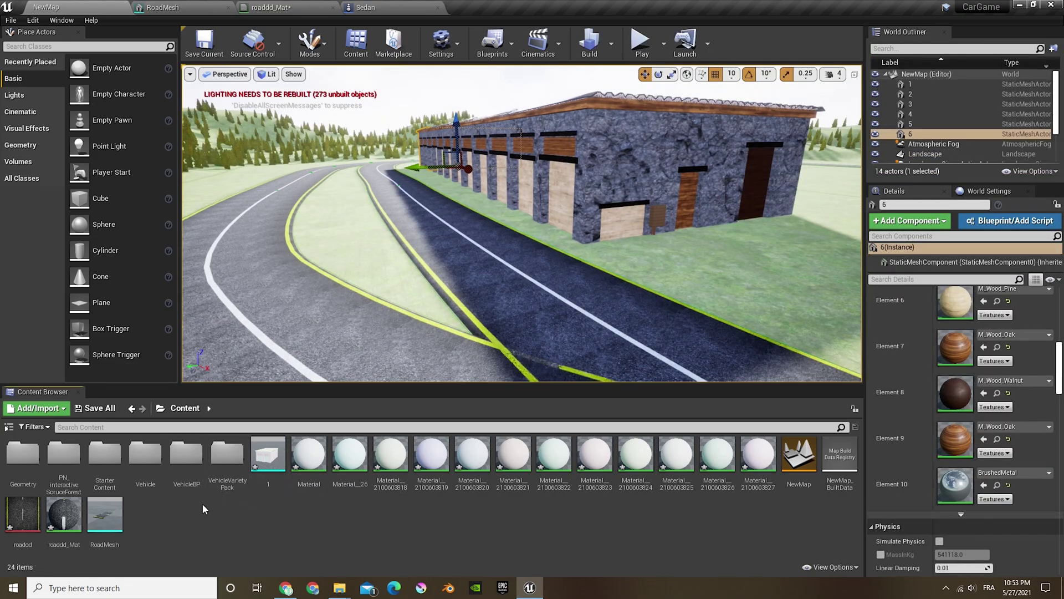
Create two new folders named Blueprints and Widgets in the Content folder.
right_click(202, 503)
left_click(241, 180)
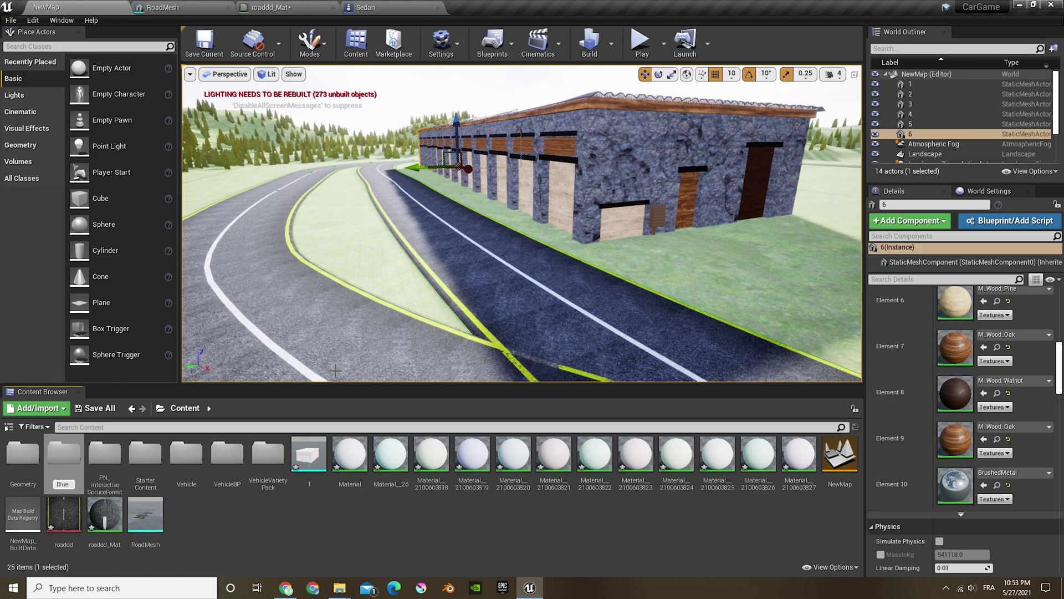
type("Blueprints")
key("Return")
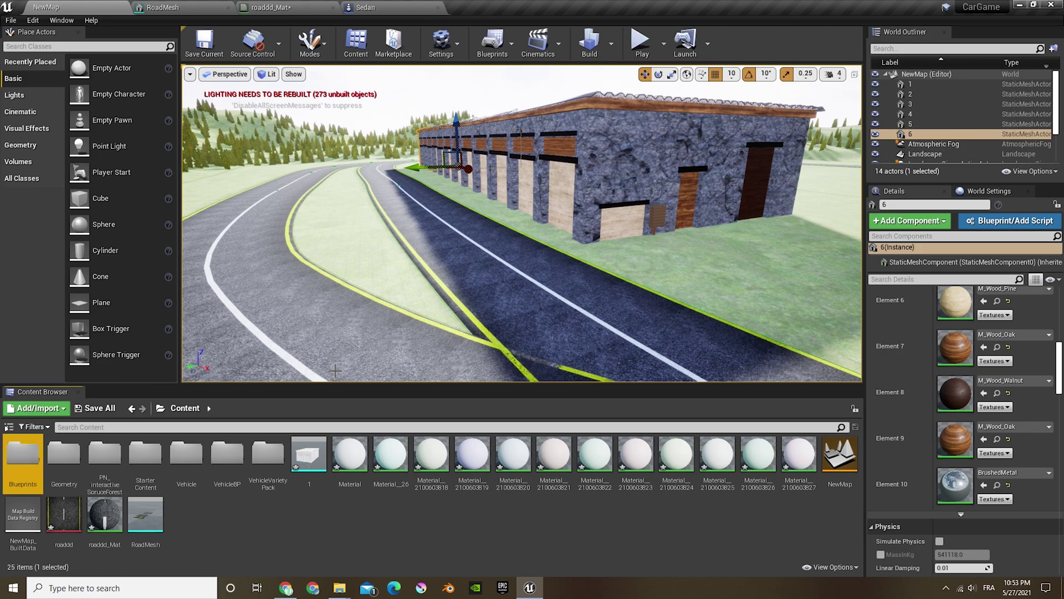
right_click(247, 511)
mouse_move(277, 461)
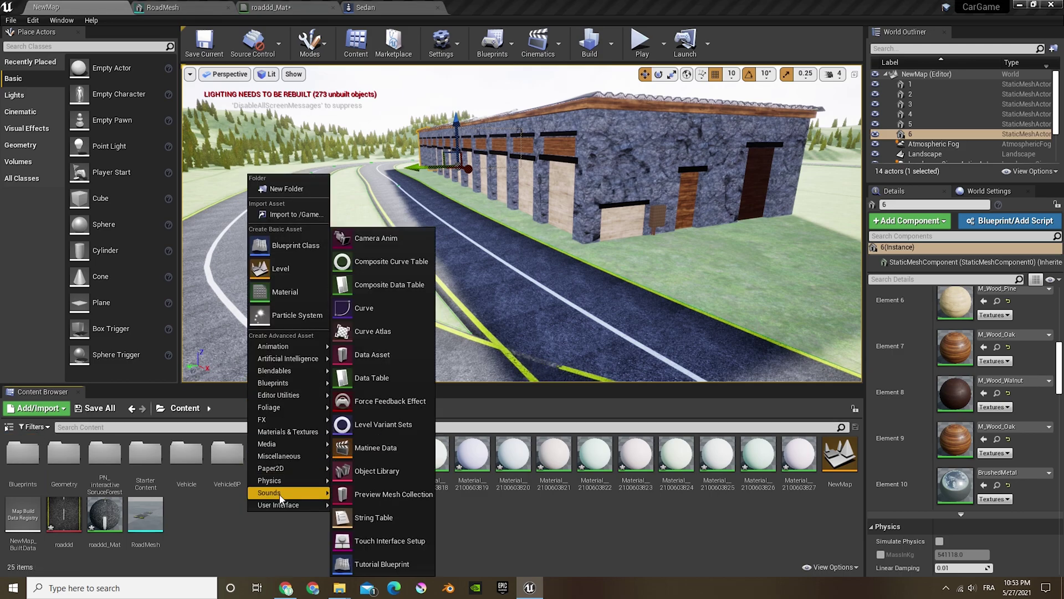
left_click(288, 188)
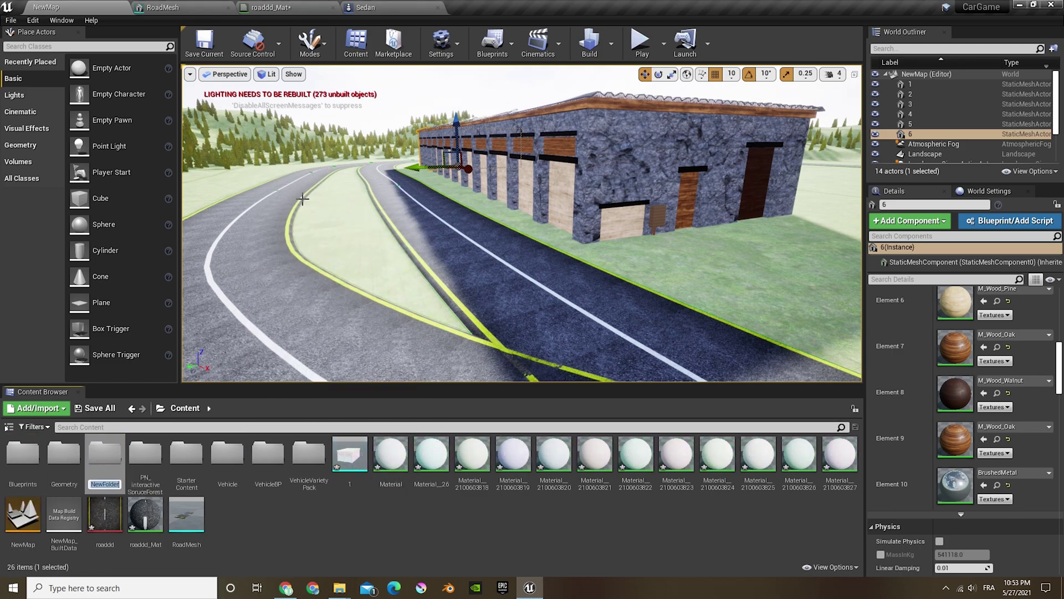
type("Widgets")
key("Return")
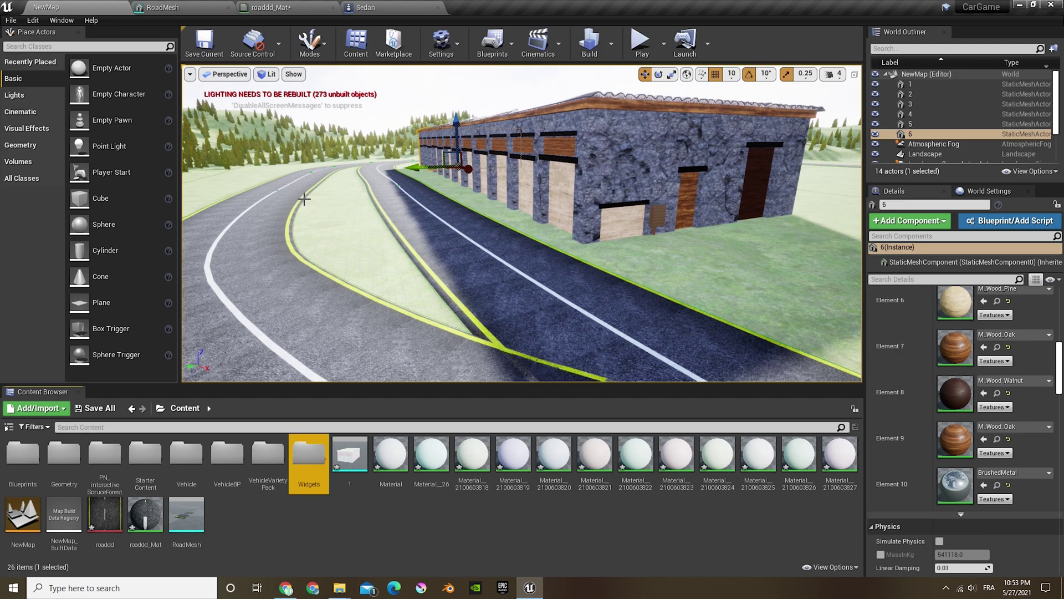
Create a Widget Blueprint named Slow in the Widgets folder and open it for editing.
double_click(303, 453)
right_click(293, 455)
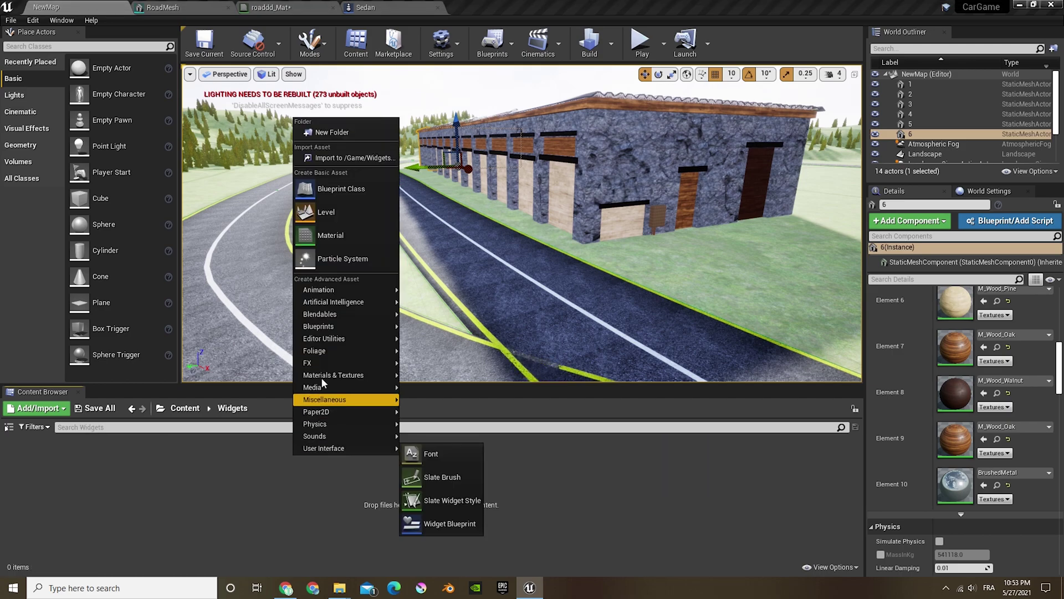
mouse_move(340, 454)
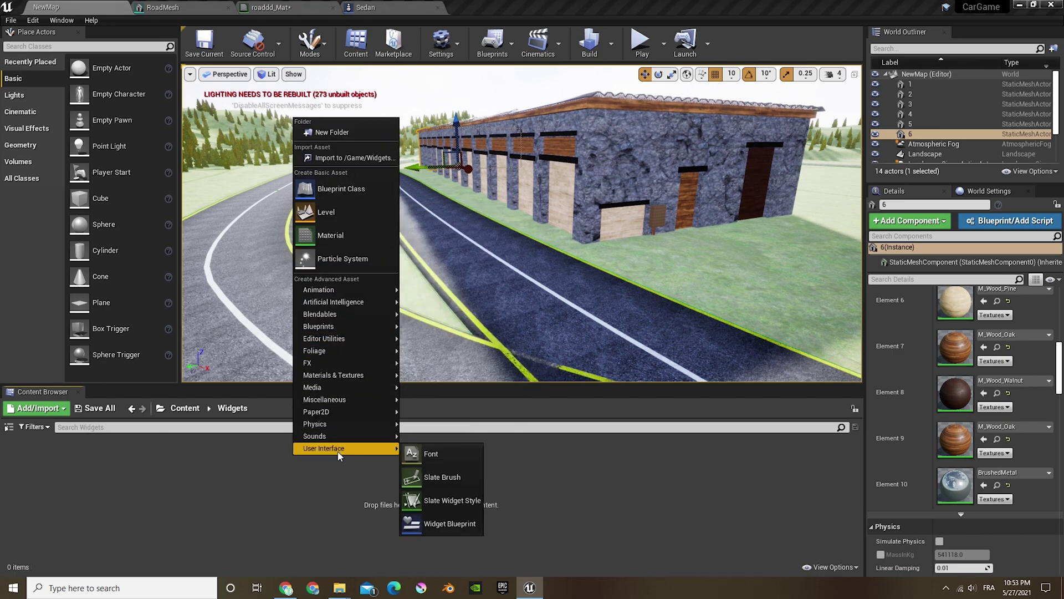
left_click(427, 521)
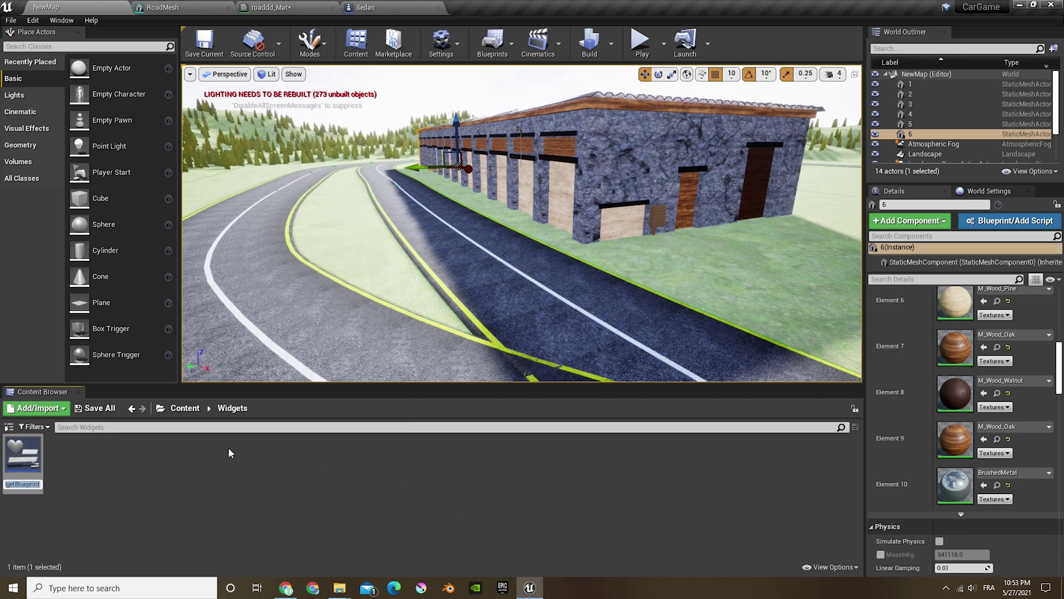
type("Slow")
key("Return")
double_click(39, 495)
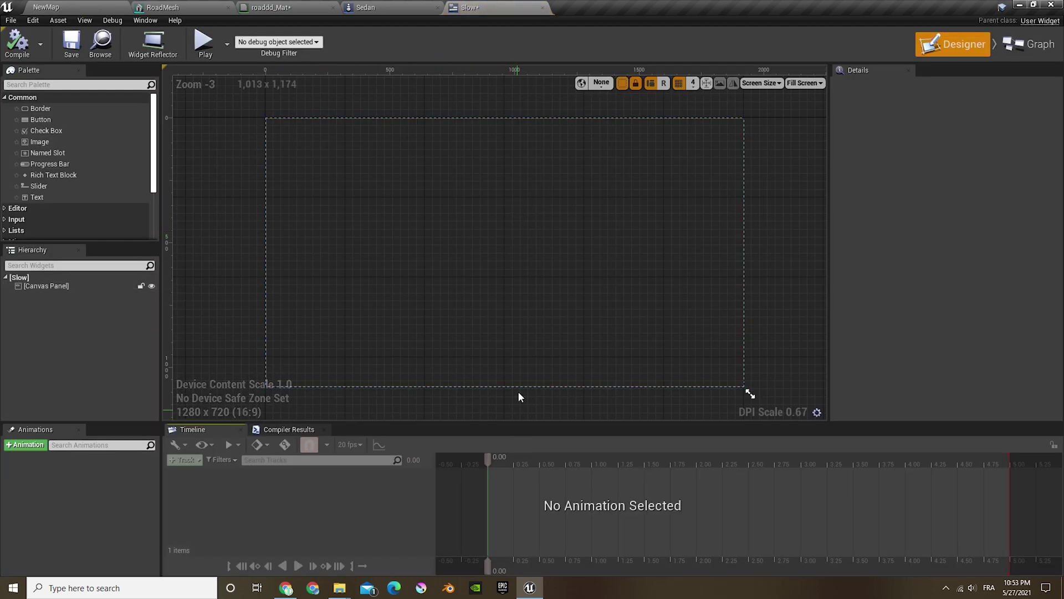
Bring the SLOW sign texture into the Widgets folder and place an Image of about 467 × 254 on the Slow widget's canvas.
left_click(107, 7)
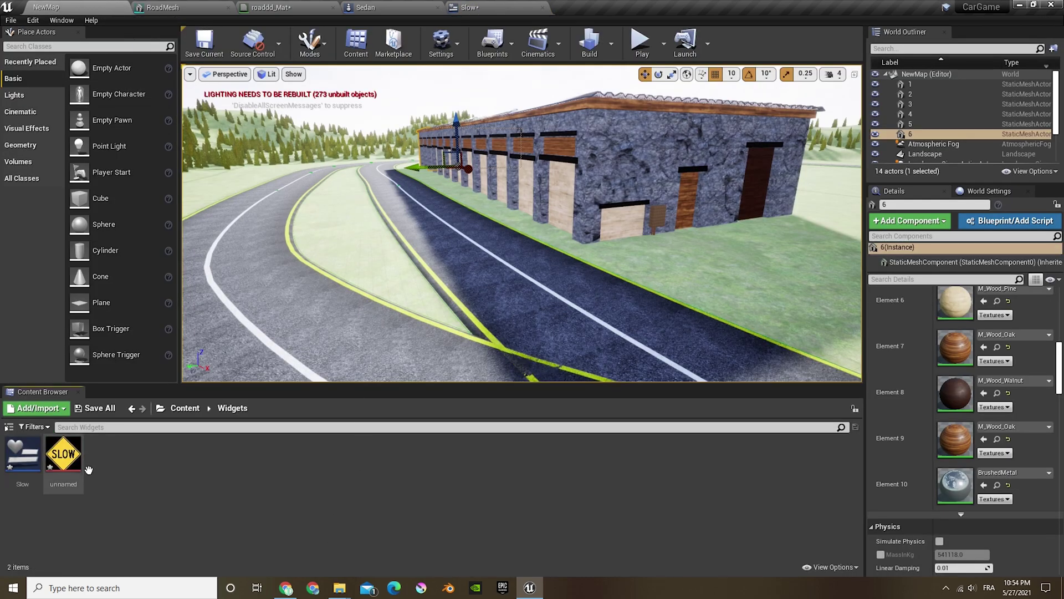
double_click(31, 461)
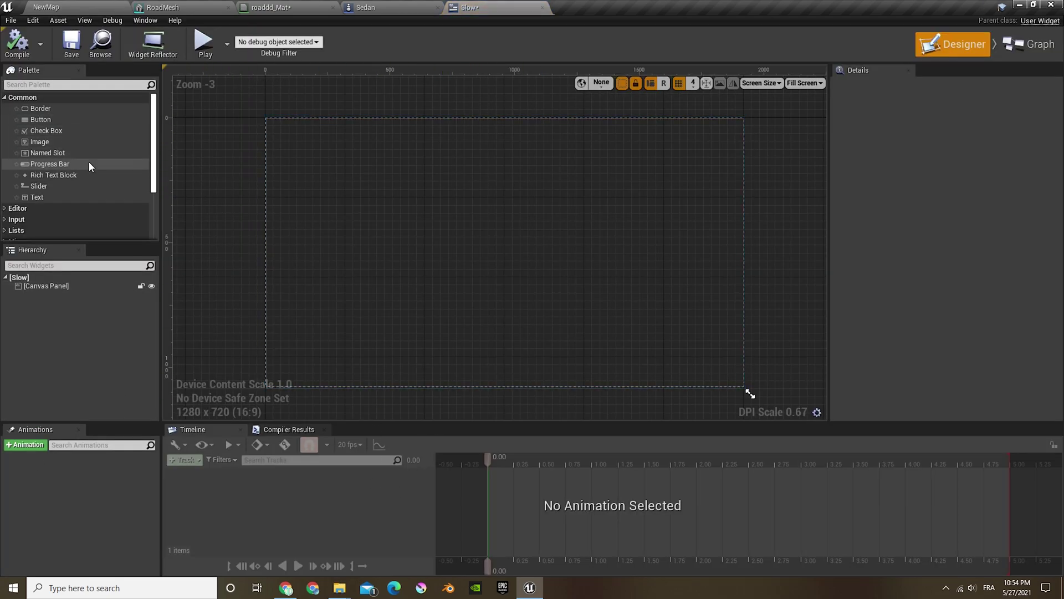
left_click_drag(98, 145, 573, 264)
left_click_drag(573, 265, 581, 268)
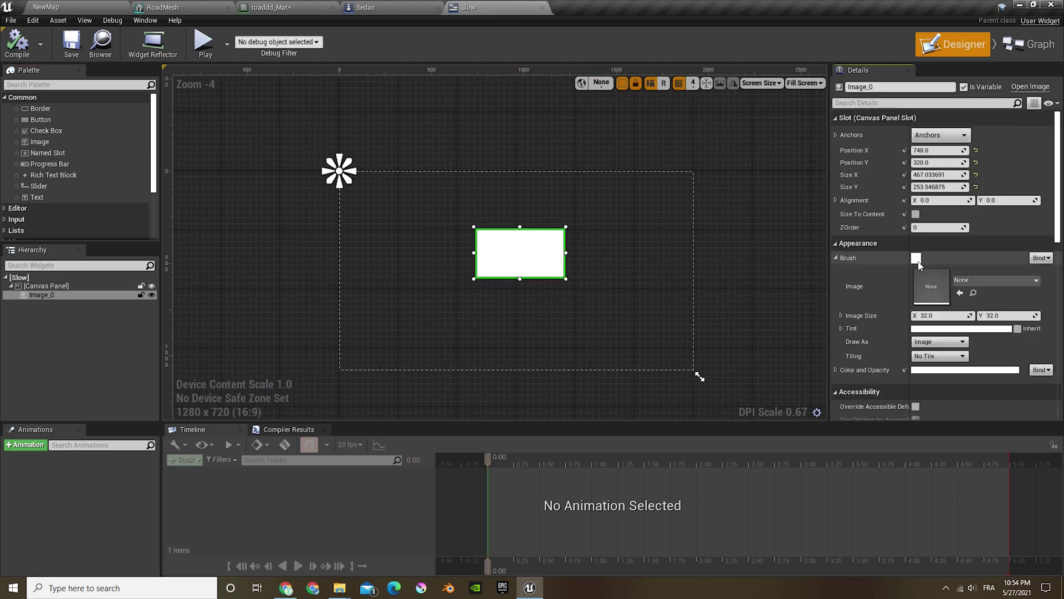
Find the SLOW sign texture named "unnamed" and assign it as the image's brush.
left_click(977, 282)
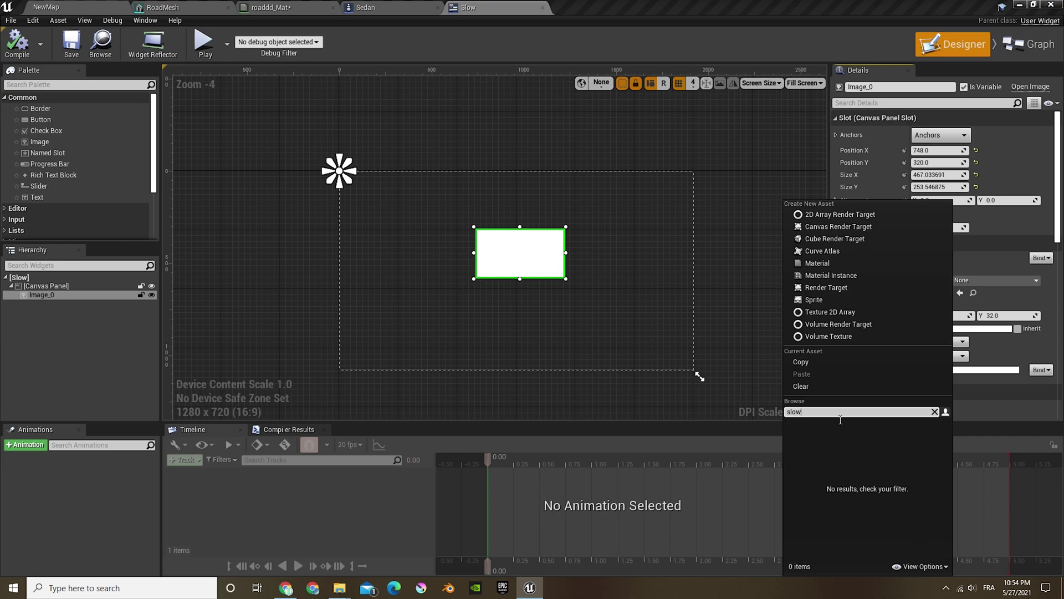
left_click(50, 6)
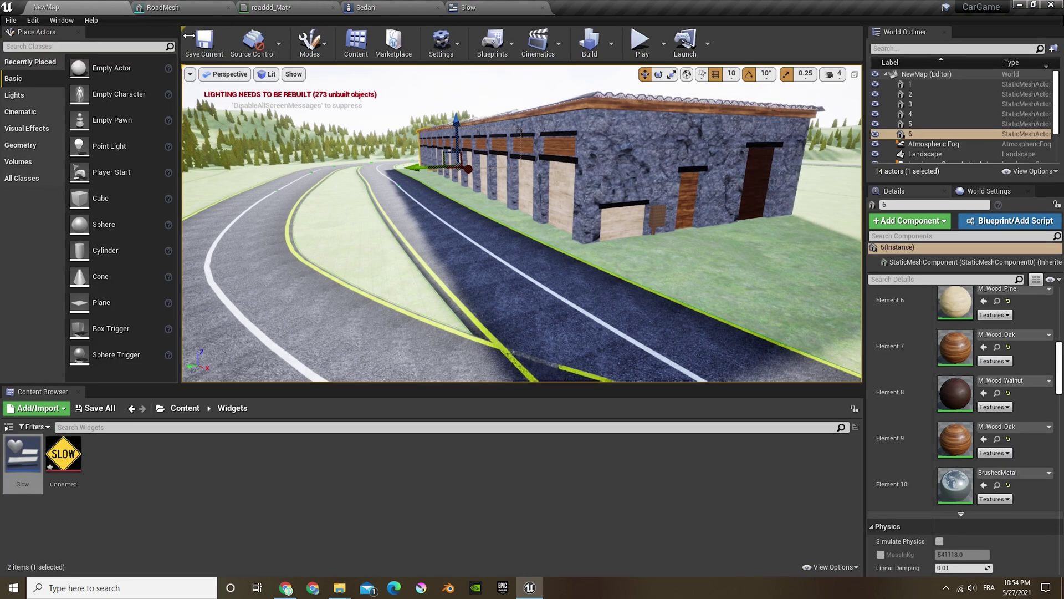
left_click(488, 7)
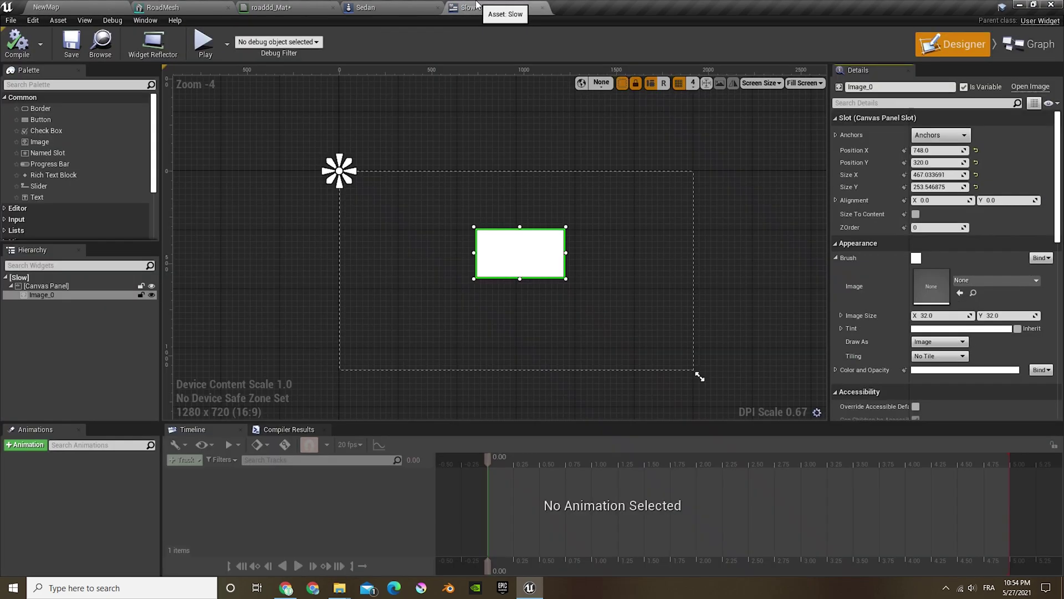
left_click(993, 281)
type("unna")
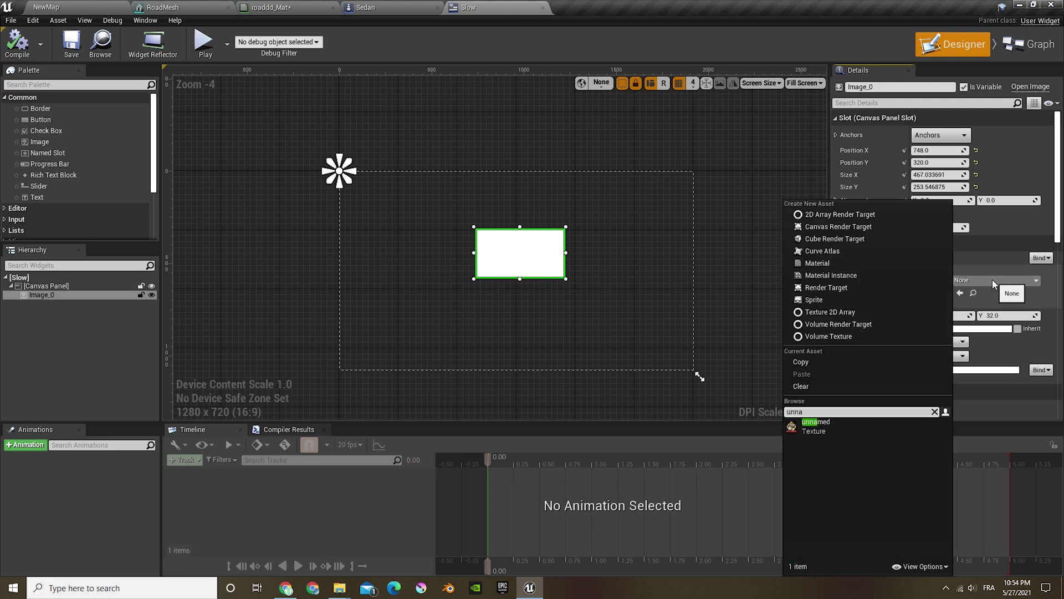
key("Return")
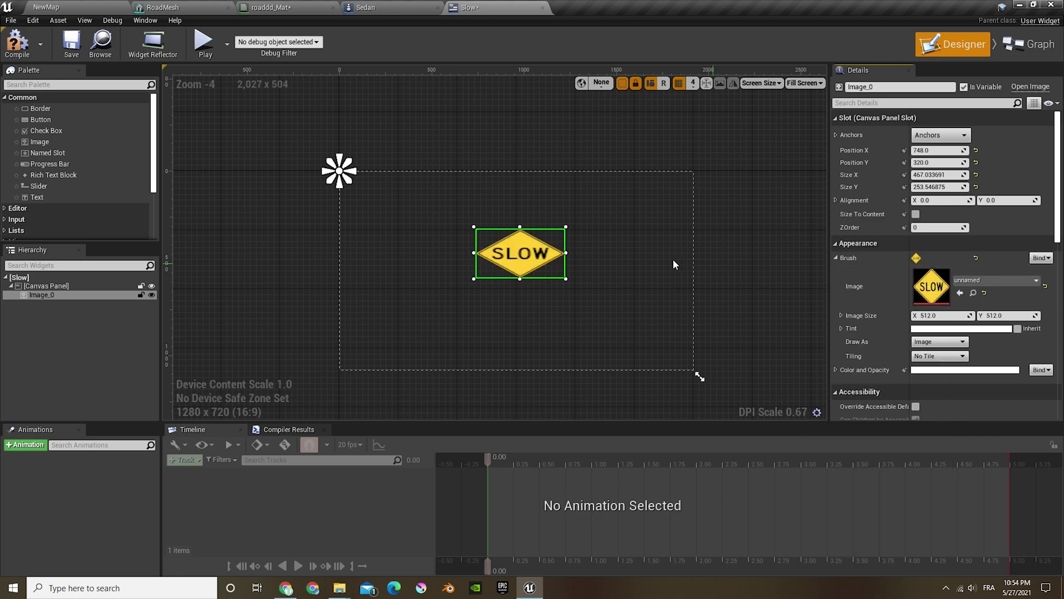
Set the sign image's size to 300 × 300 and its alignment to 0.5 in both X and Y.
left_click(944, 179)
type("300")
left_click(935, 188)
type("300")
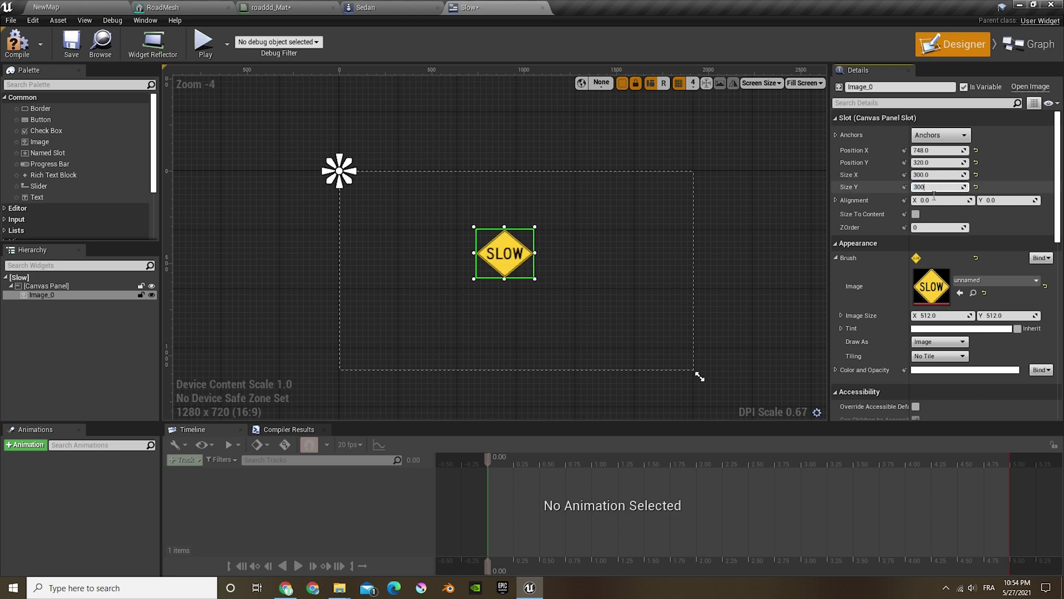
key("Return")
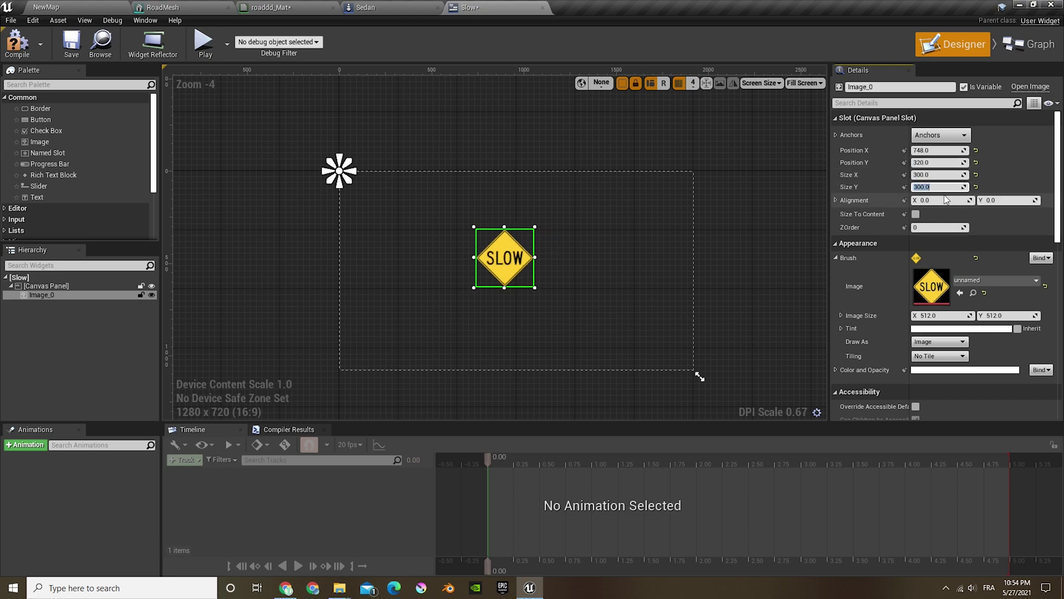
type("0.5")
key("Return")
type("0.5")
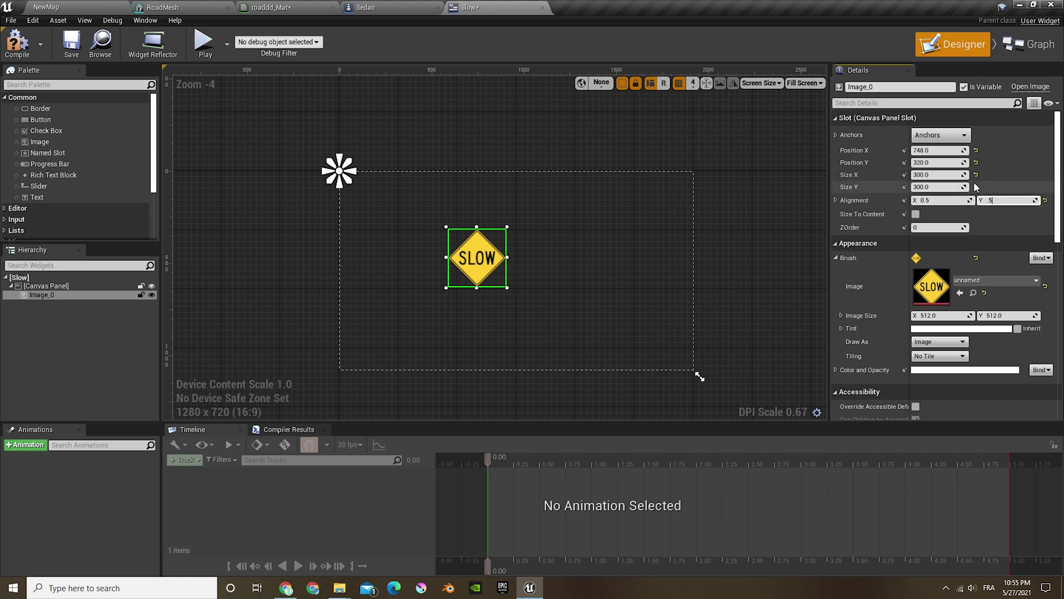
Set the sign image's position to 0, 0 and anchor it to the centre of the canvas.
left_click(944, 153)
type("0")
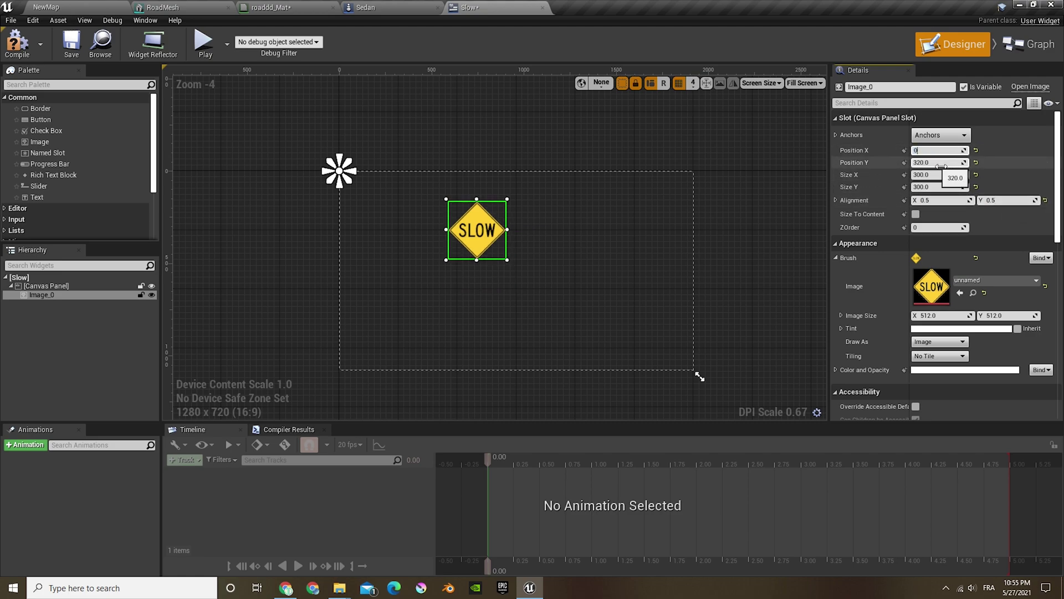
left_click(936, 163)
type("0")
left_click(938, 137)
left_click(965, 194)
Zero the sign's position at the centre anchor and offset it to the canvas's lower-left area, about X -711, Y 290.
left_click(937, 151)
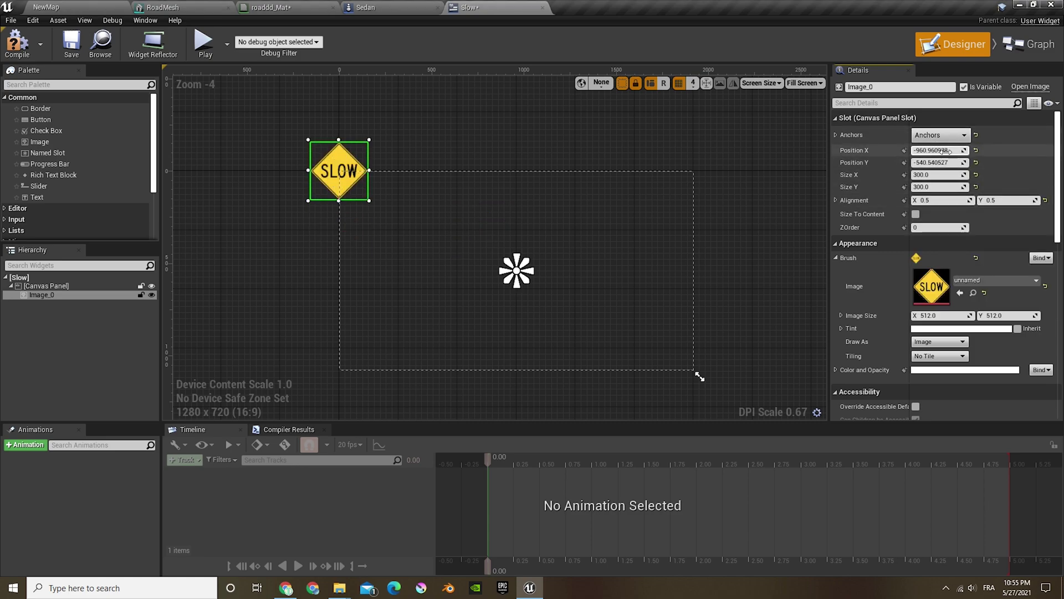
type("0")
key("Tab")
type("0")
key("Return")
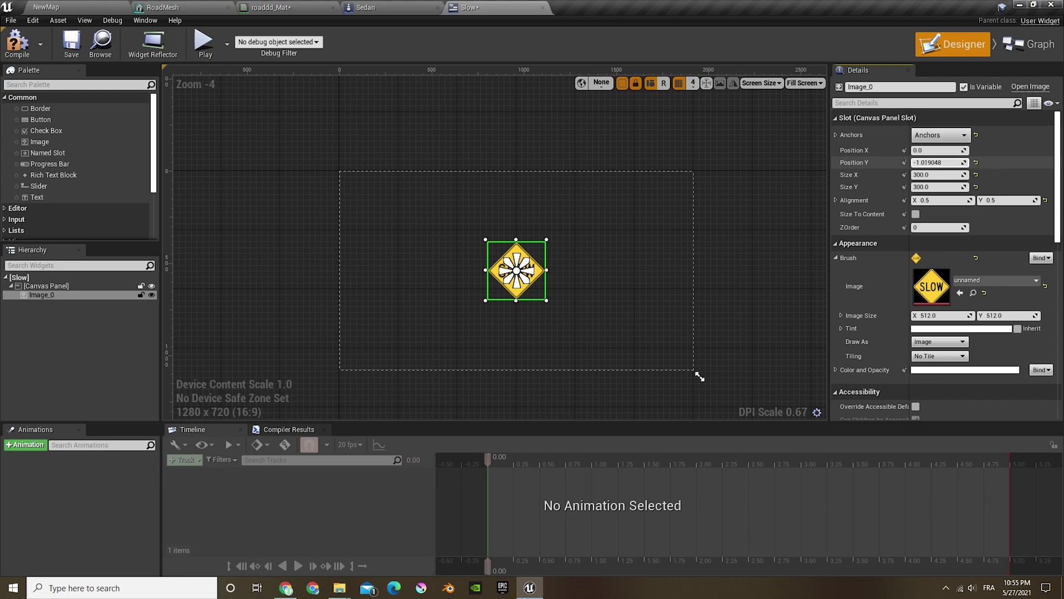
mouse_move(937, 163)
left_mouse_down()
mouse_move(976, 163)
mouse_move(901, 150)
mouse_move(943, 150)
mouse_move(920, 150)
left_mouse_up()
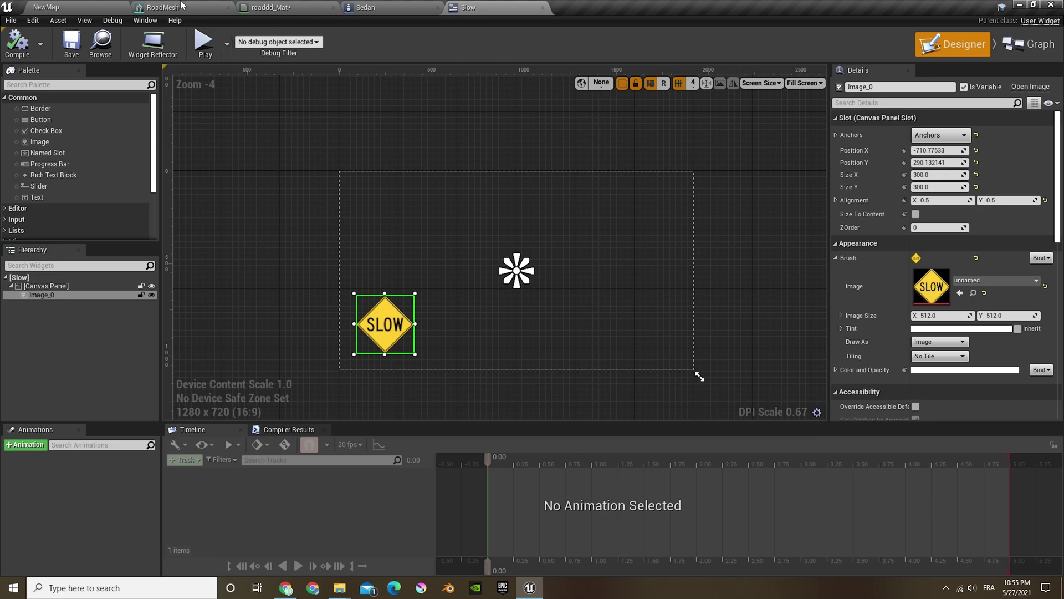
Create an Actor blueprint class named Box in the Blueprints folder of the NewMap project content.
left_click(50, 7)
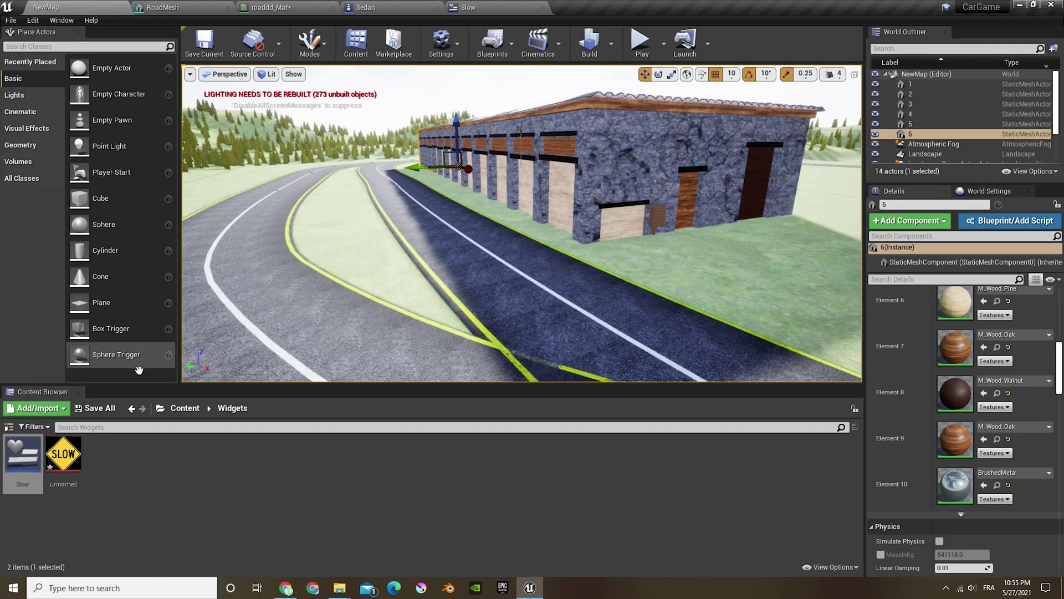
left_click(183, 408)
double_click(26, 472)
right_click(62, 469)
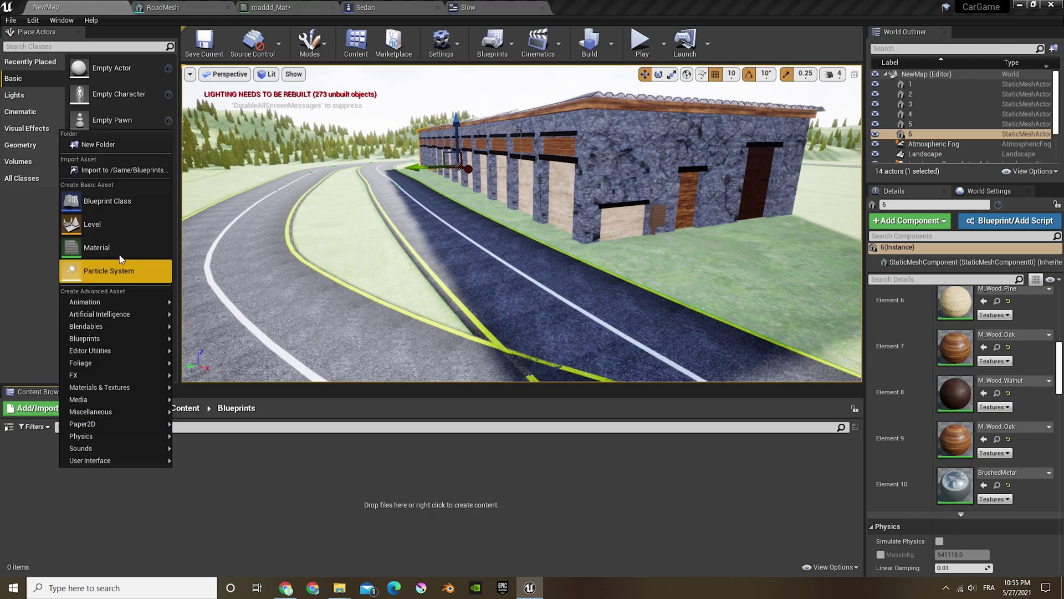
left_click(123, 214)
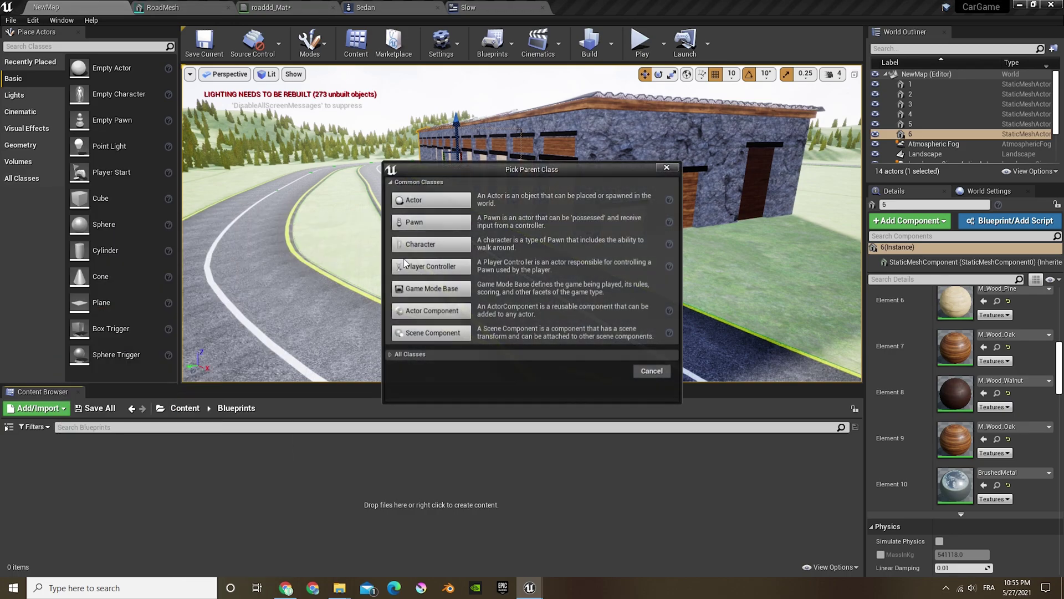
left_click(422, 198)
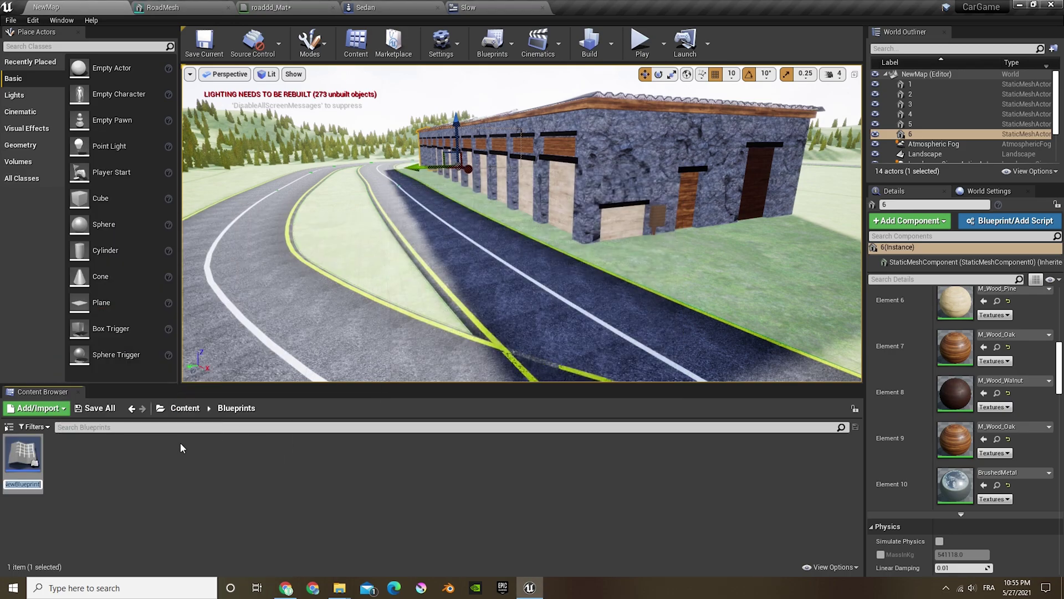
type("Box")
key("Return")
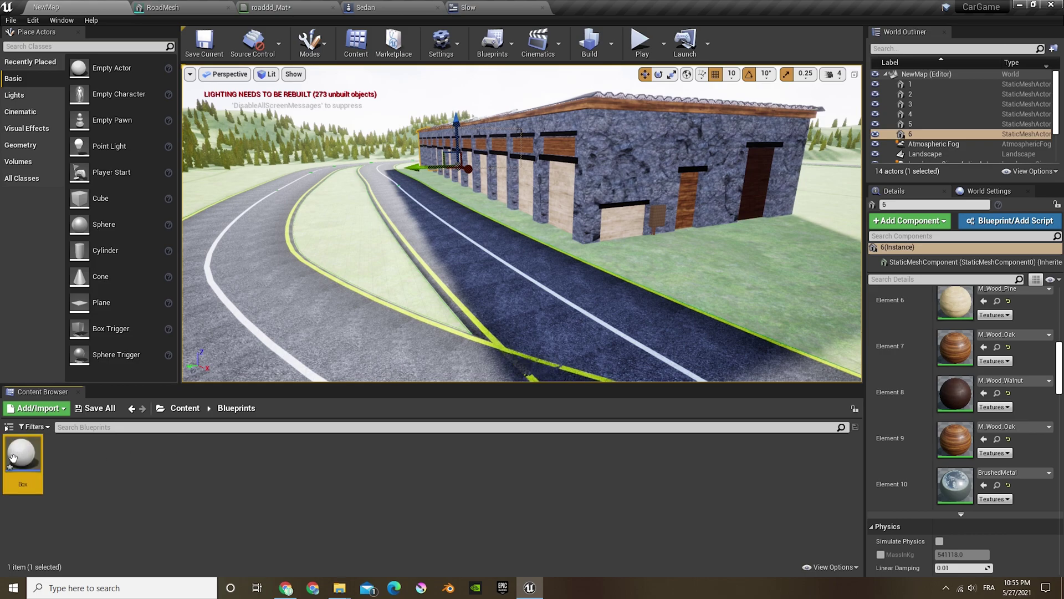
Add a Box Collision component to the Box blueprint, keeping its default name, and compile and save the blueprint.
double_click(30, 464)
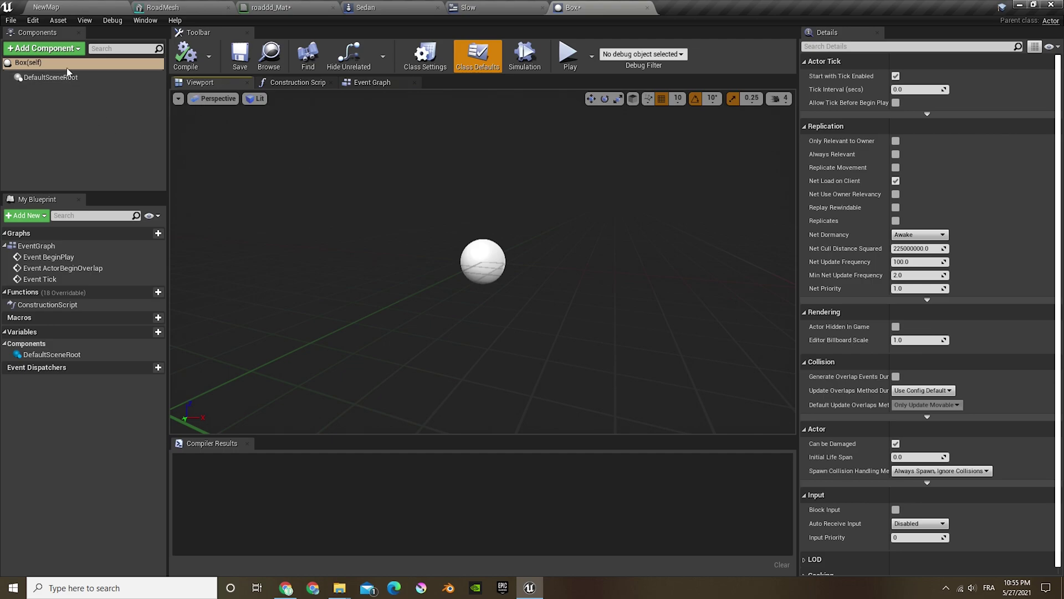
left_click(44, 48)
scroll(44, 210, "down", 3)
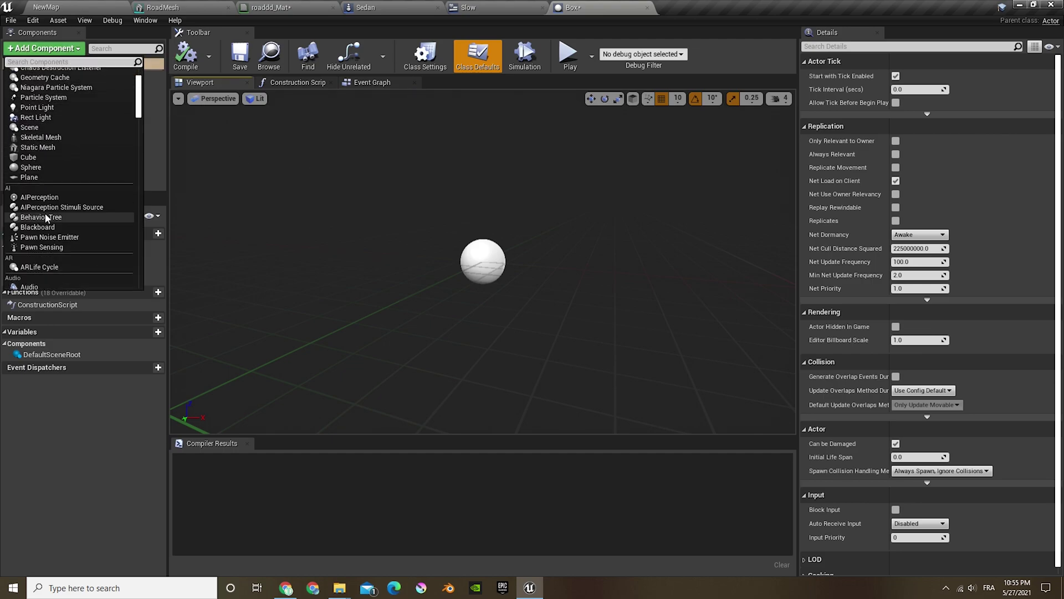
scroll(46, 218, "down", 8)
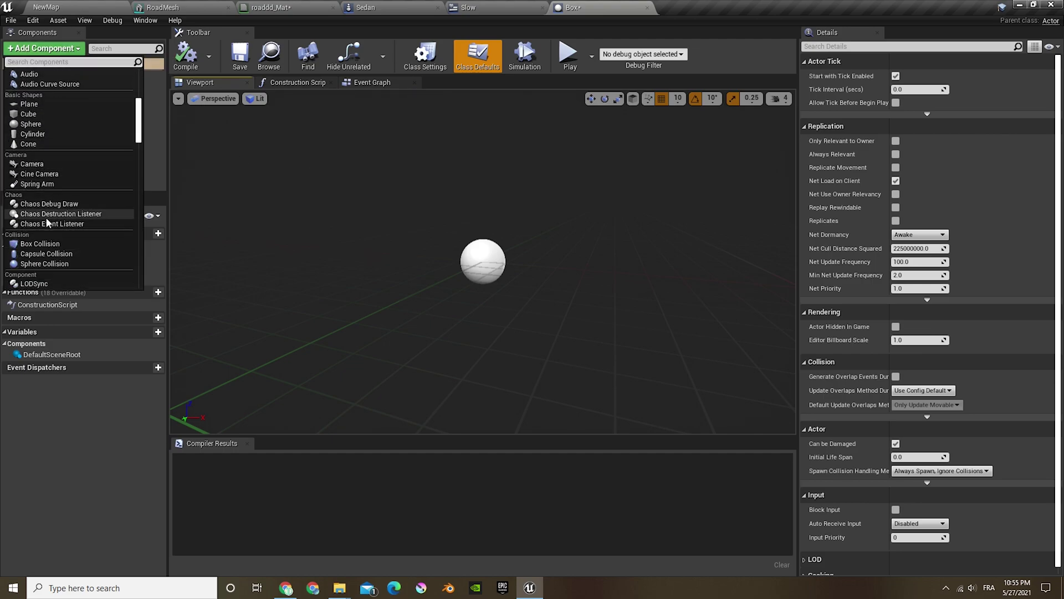
left_click(44, 243)
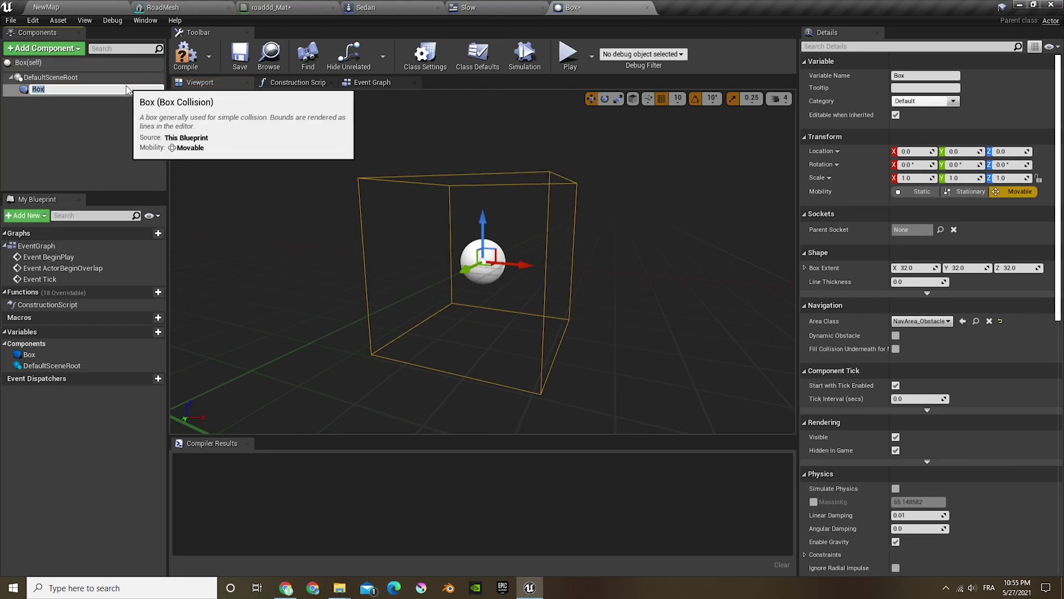
left_click(84, 108)
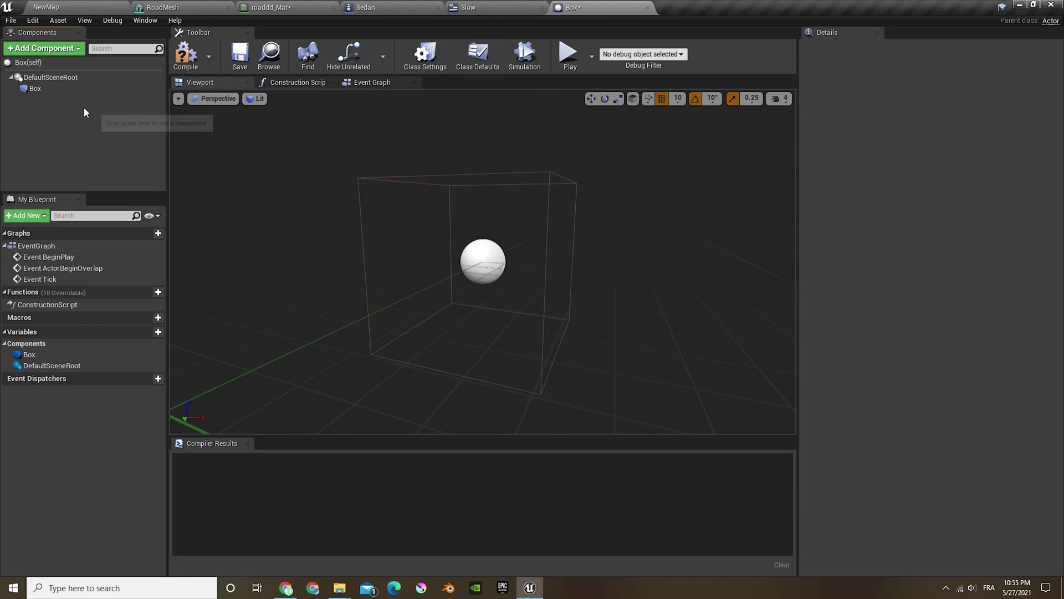
left_click(185, 56)
left_click(239, 55)
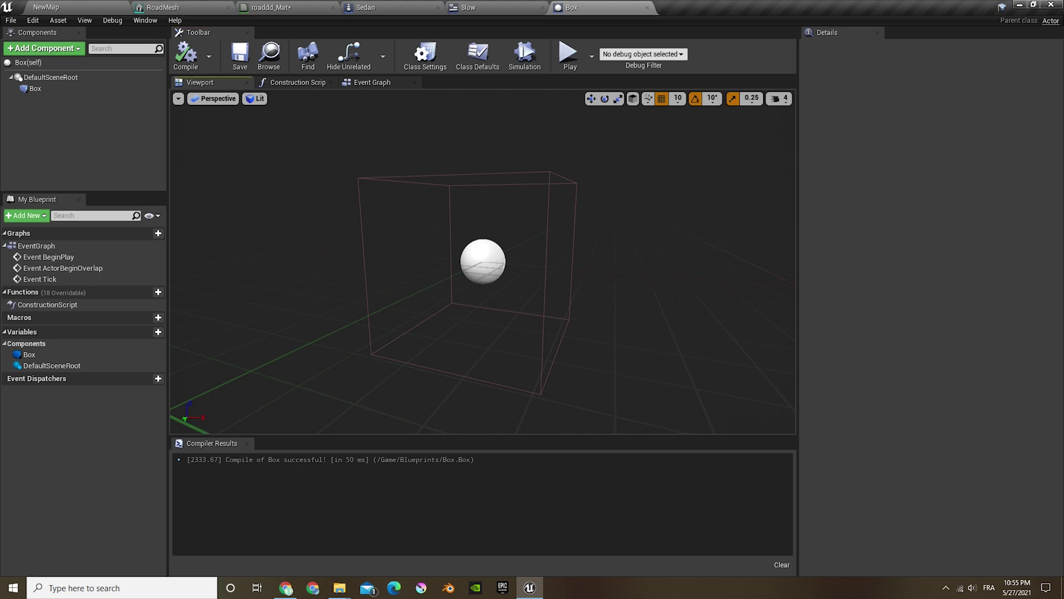
Add an On Component Begin Overlap event for the collision box and compile the blueprint.
left_click(575, 222)
scroll(897, 362, "down", 19)
scroll(919, 389, "down", 5)
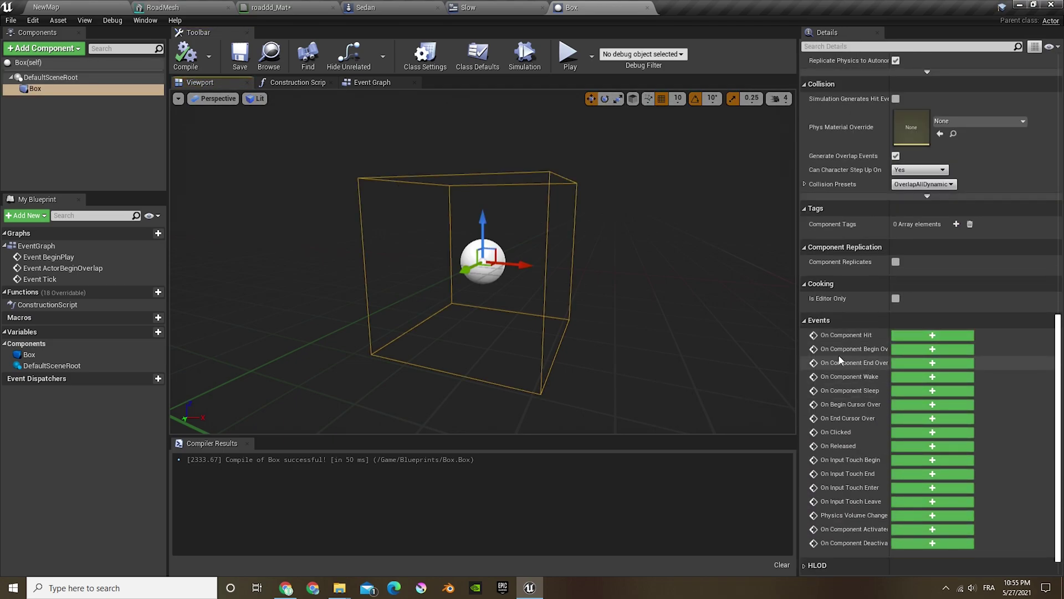
left_click(912, 351)
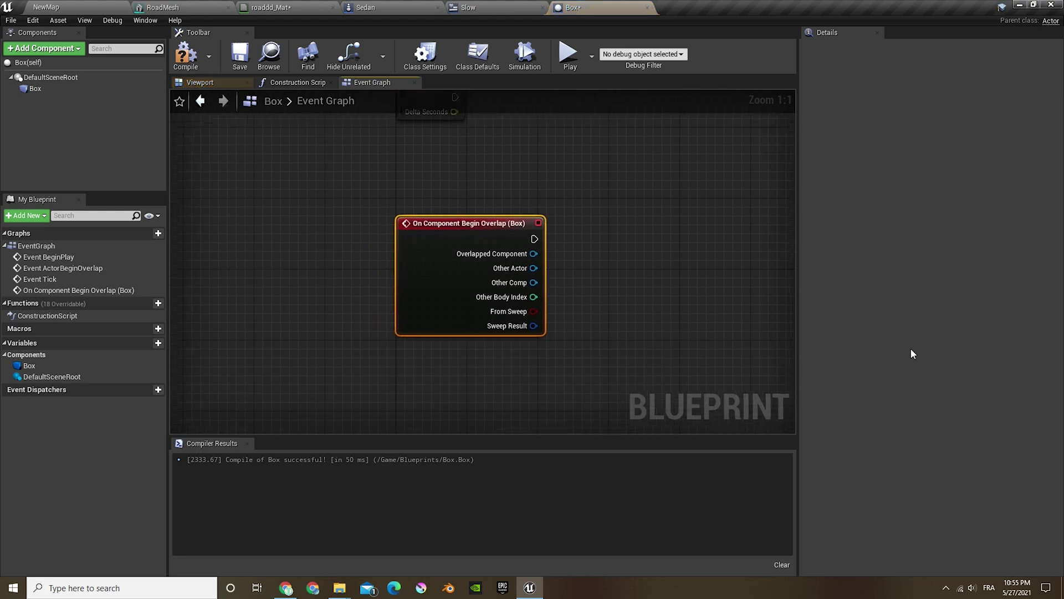
left_click(183, 56)
Add an On Component End Overlap event for the collision box.
left_click(221, 82)
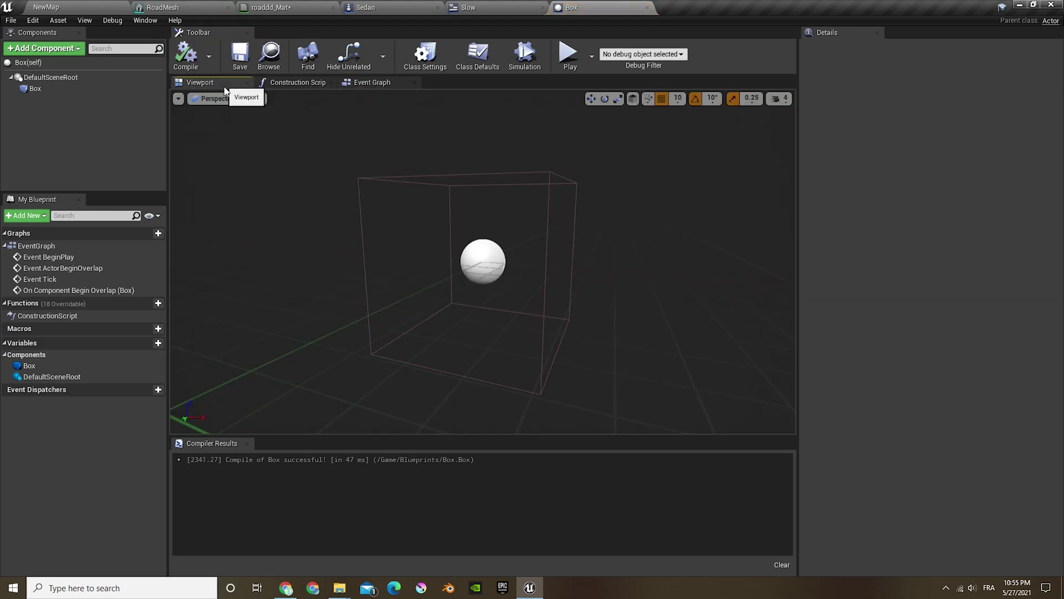
left_click(557, 239)
scroll(849, 338, "down", 2)
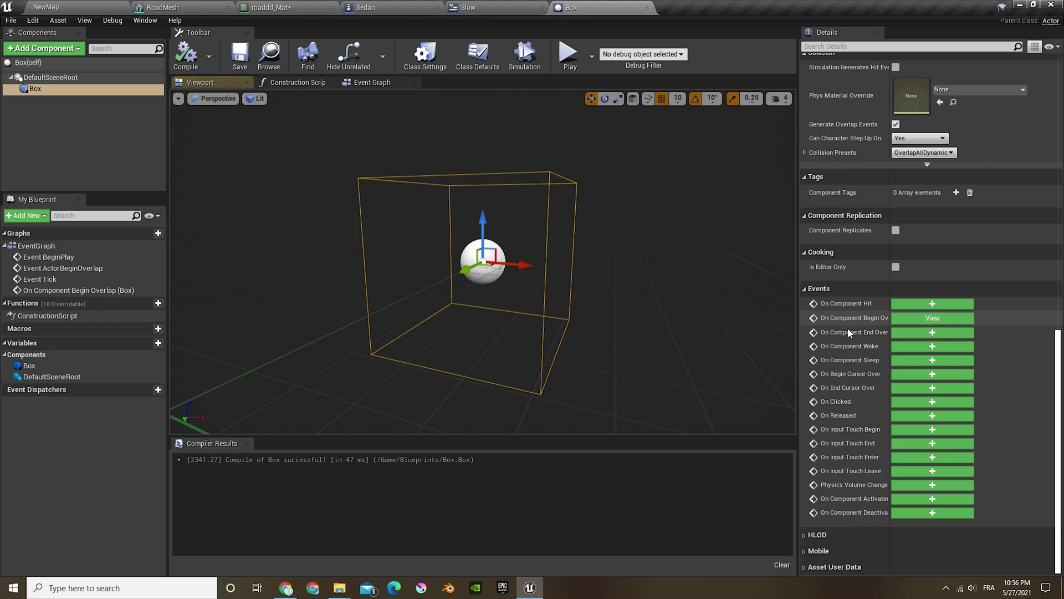
left_click(910, 336)
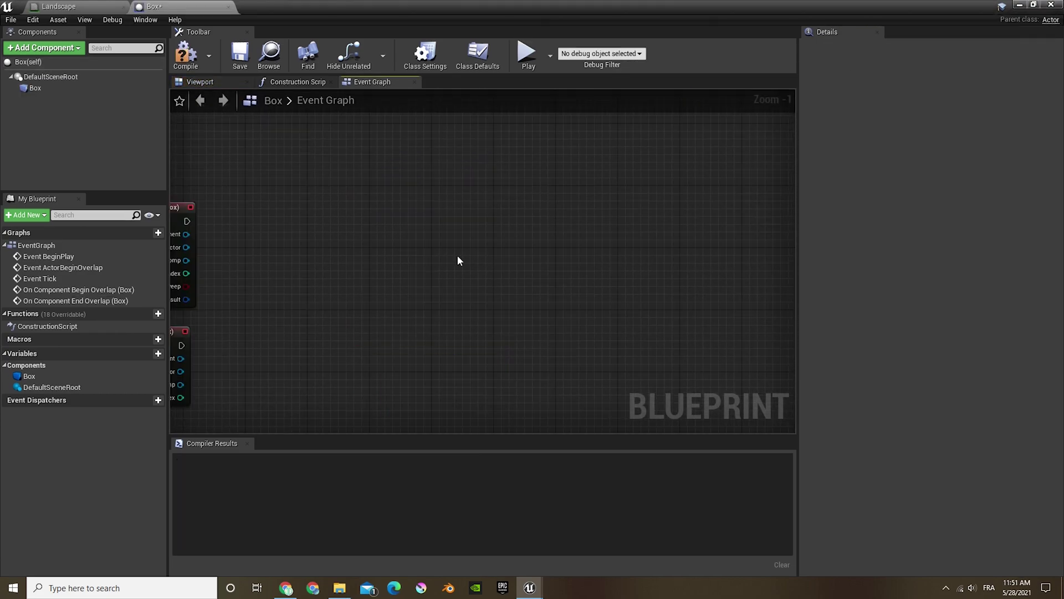
Paste the widget construct, Add to Viewport and Remove from Parent nodes beside the overlap events and set the widget class to Slow.
key("ctrl+v")
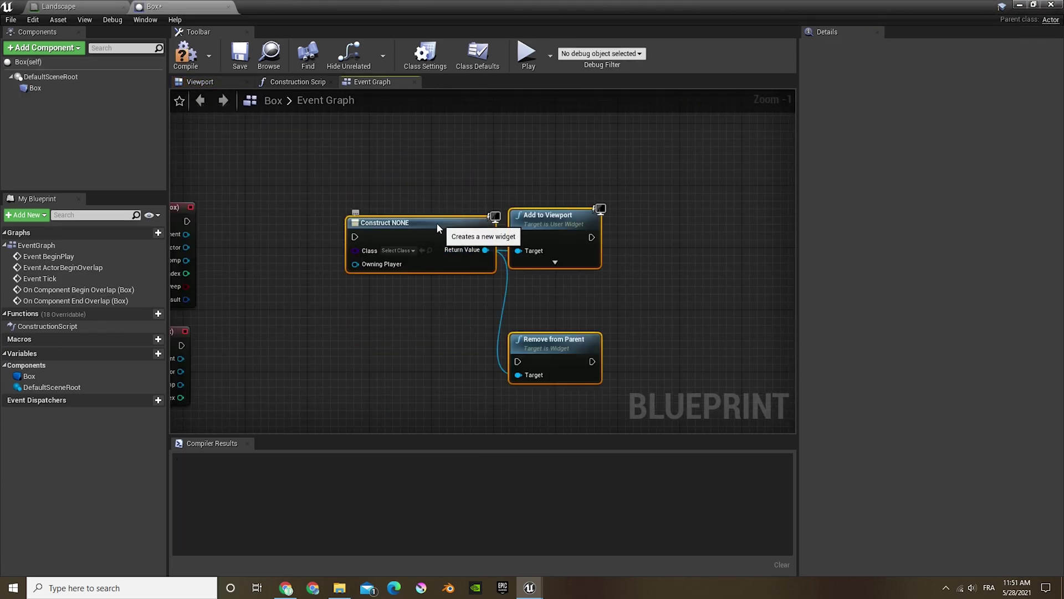
left_click_drag(440, 222, 316, 212)
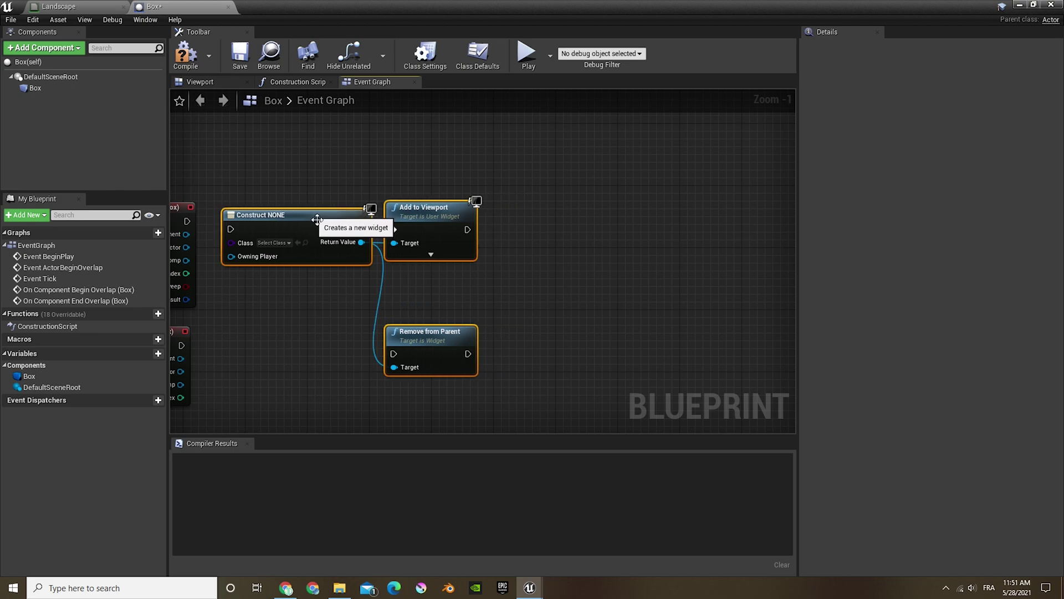
left_click(270, 243)
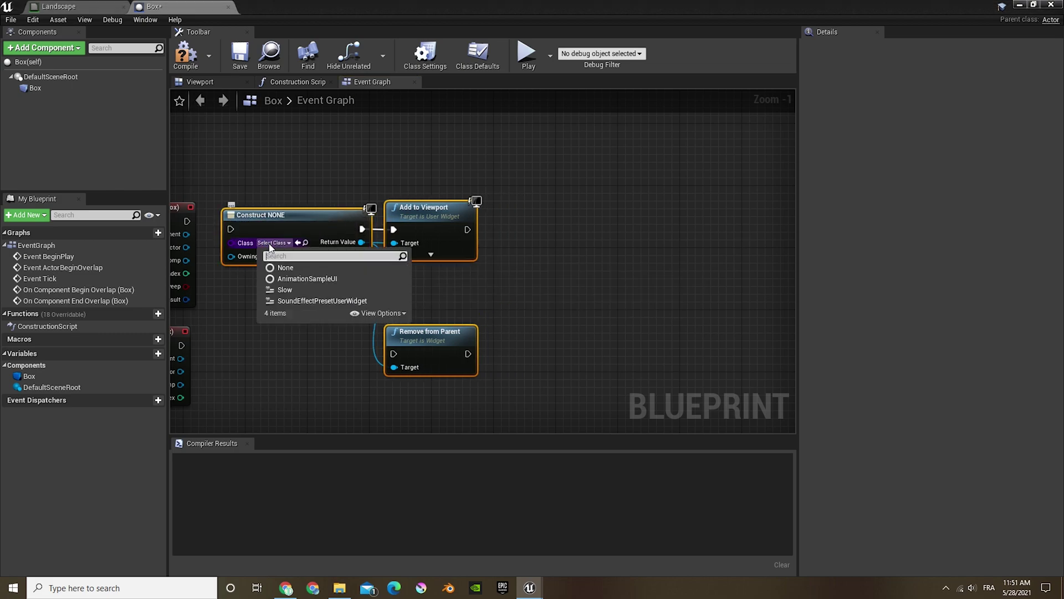
left_click(321, 290)
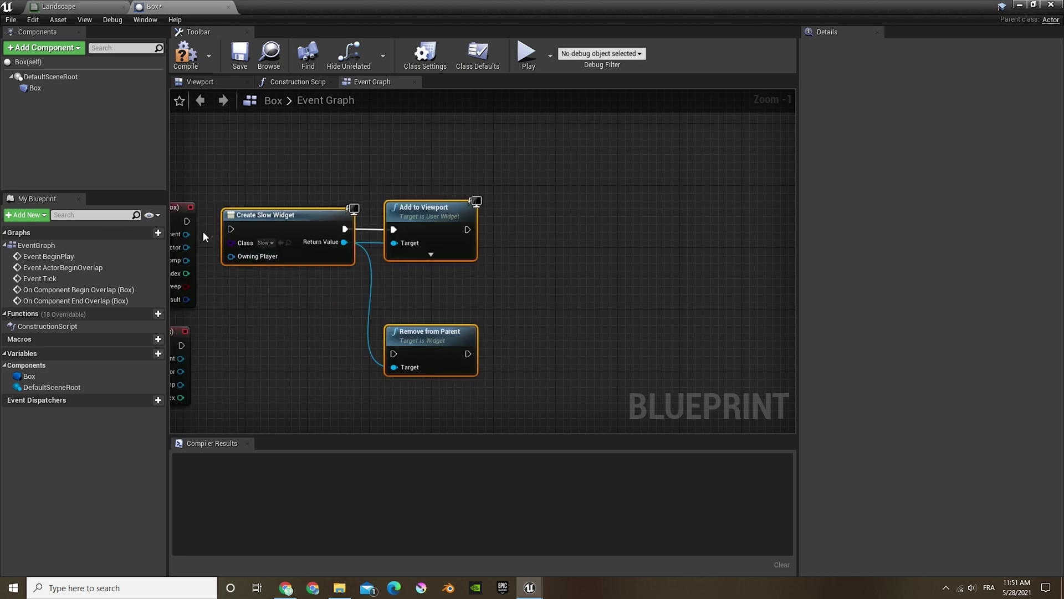
Wire Begin Overlap's execution to the Create Slow Widget node and End Overlap's execution to Remove from Parent.
left_click_drag(187, 221, 231, 229)
left_click_drag(181, 345, 404, 353)
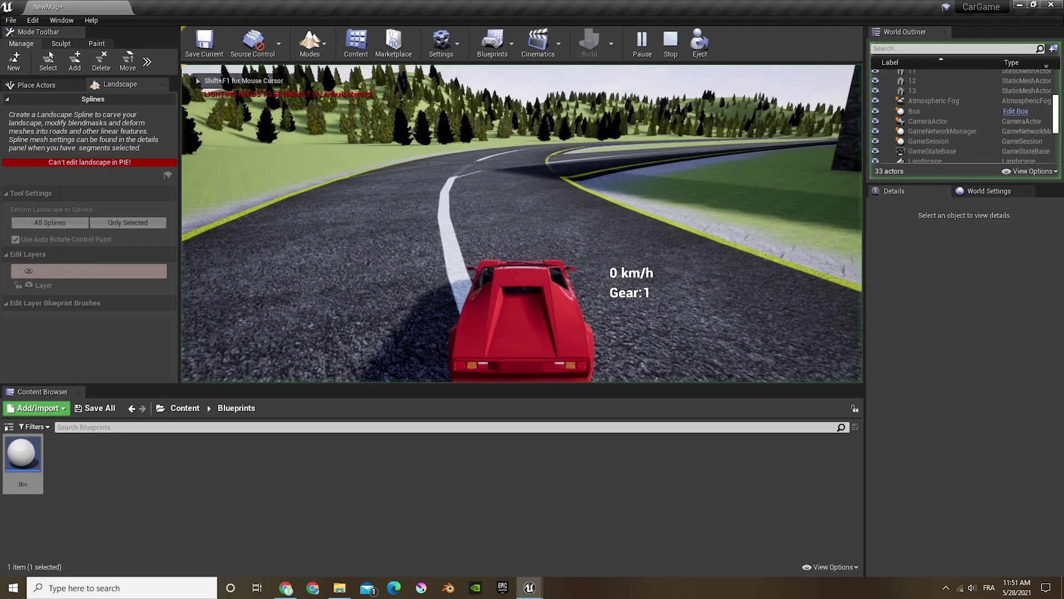
Test-drive the car forward along the road and through the bend to check the SLOW sign trigger.
key("w")
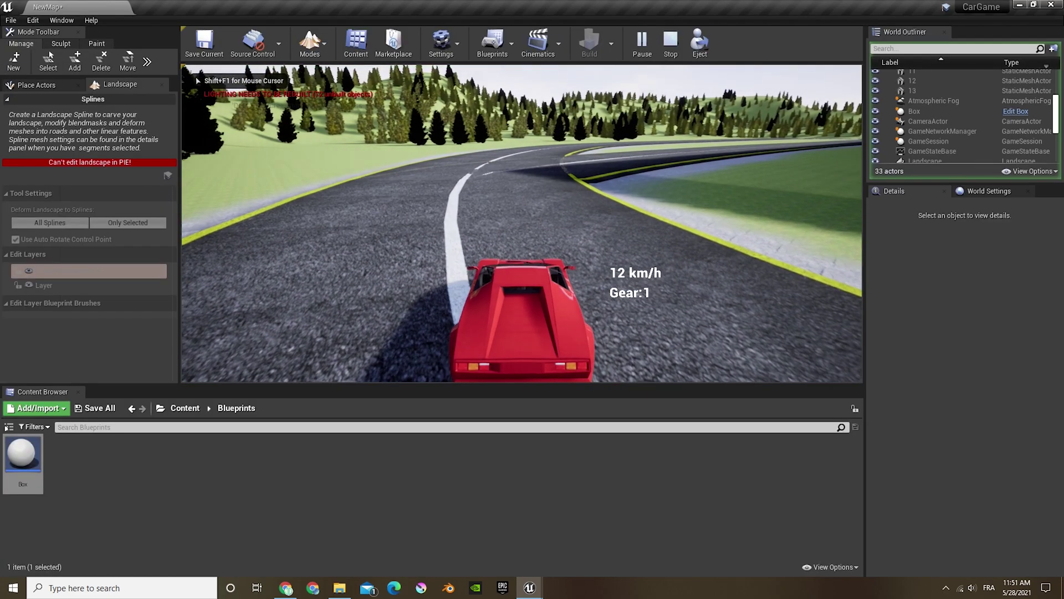
key("w")
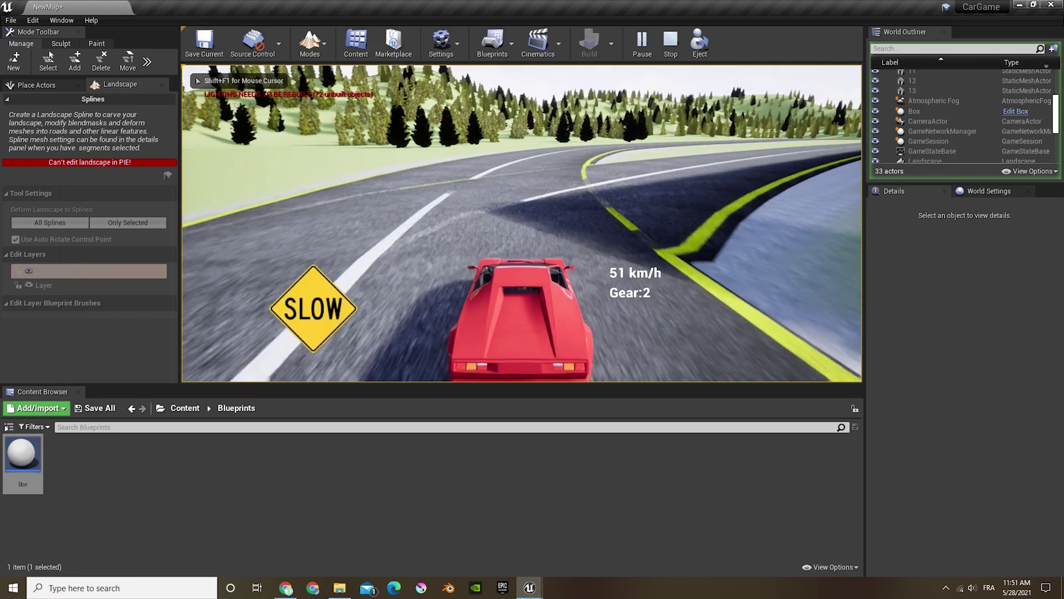
key("d")
key("w")
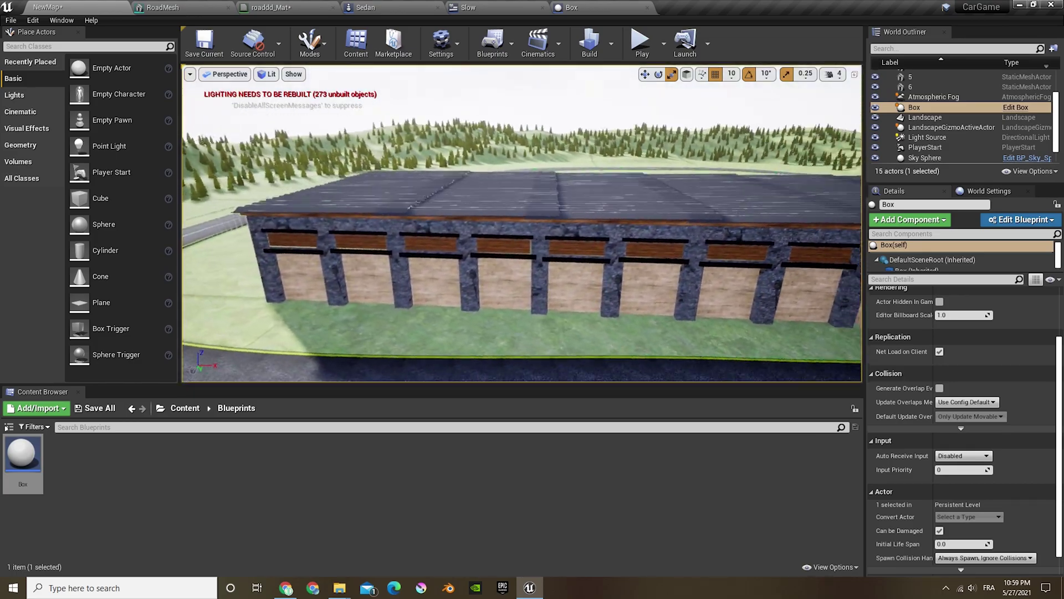
key("w")
right_click_drag(522, 222, 355, 213)
key("d")
key("w")
key("d")
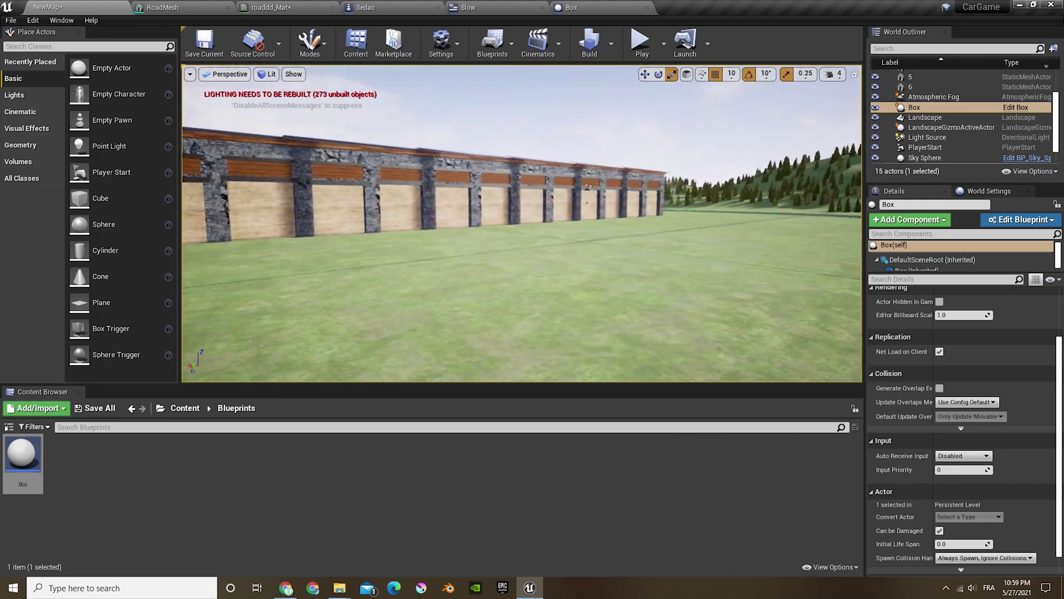